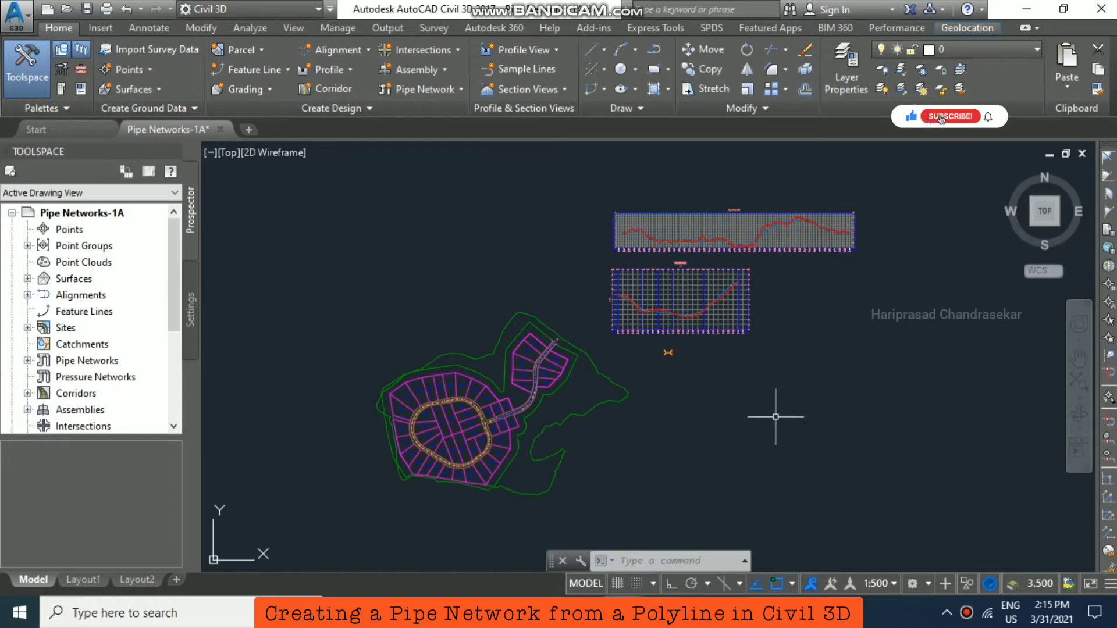
# Step: Pan and zoom around the Pipe Networks-1A site plan to frame the parcels and road corridor
pyautogui.moveTo(449, 322); pyautogui.dragTo(428, 248, button='middle')
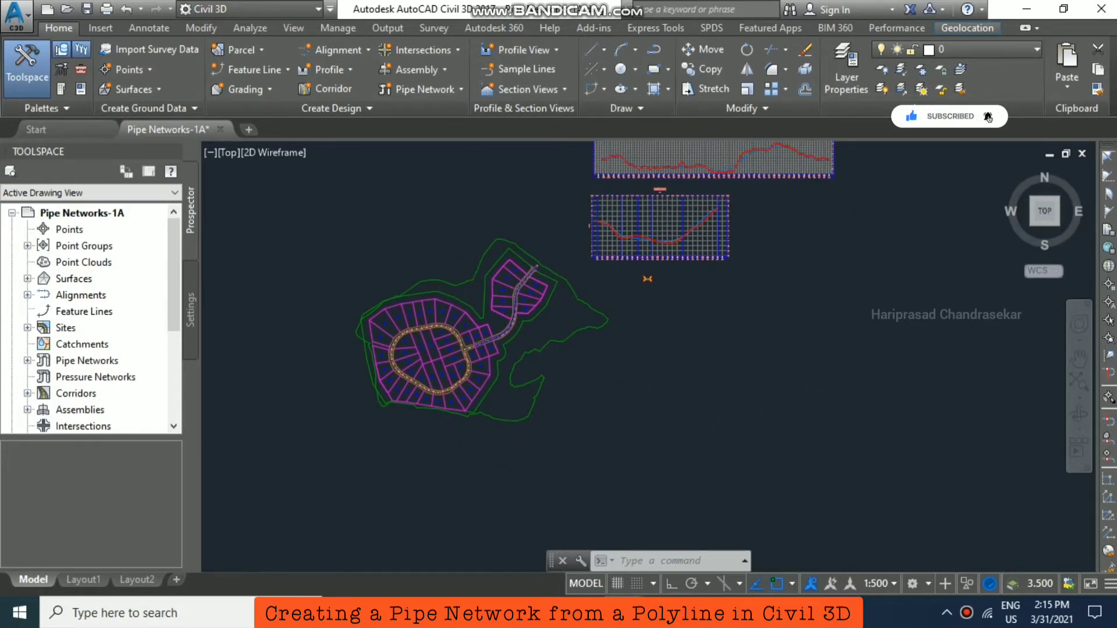
pyautogui.scroll(2, 410, 240)
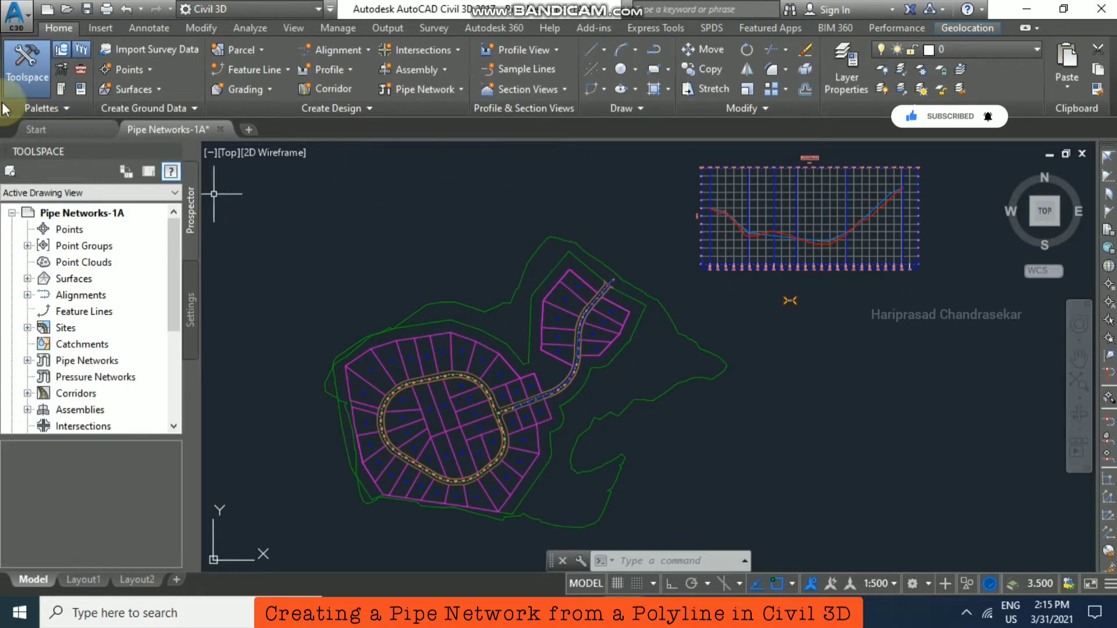
pyautogui.moveTo(193, 133)
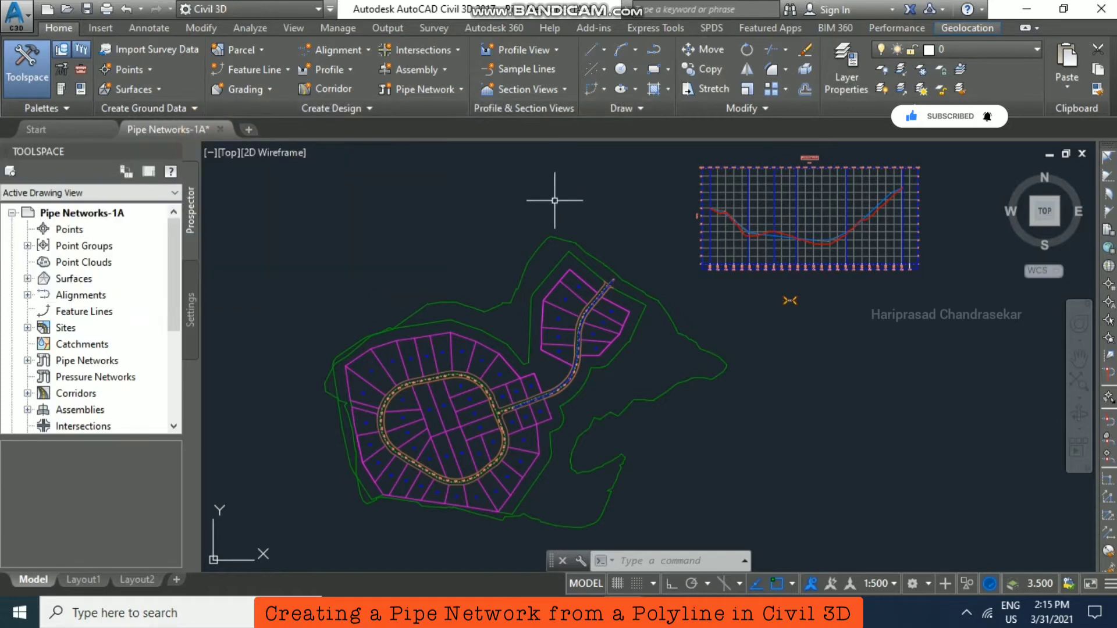
pyautogui.scroll(5, 581, 361)
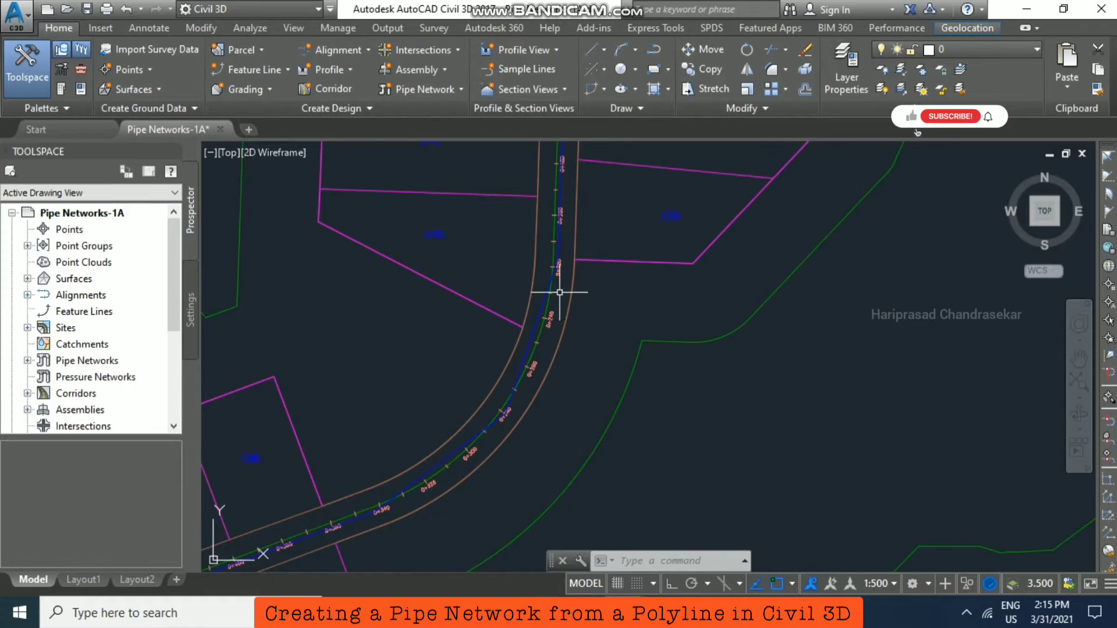
pyautogui.scroll(-5, 582, 296)
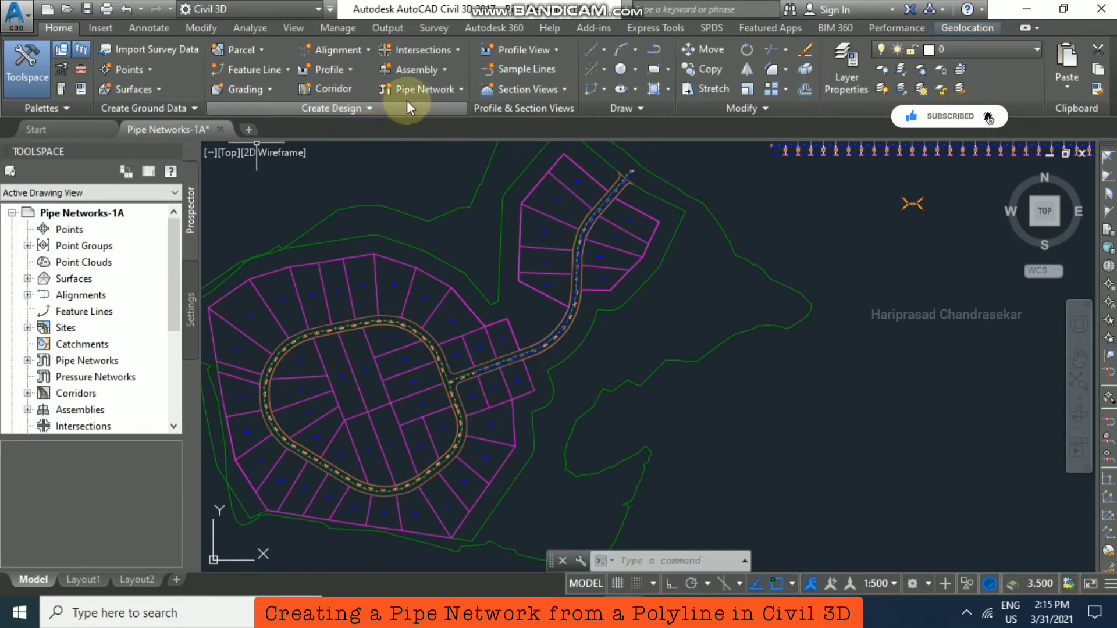
# Step: Start Create Pipe Network from Object and pick the polyline along First Street
pyautogui.click(457, 93)
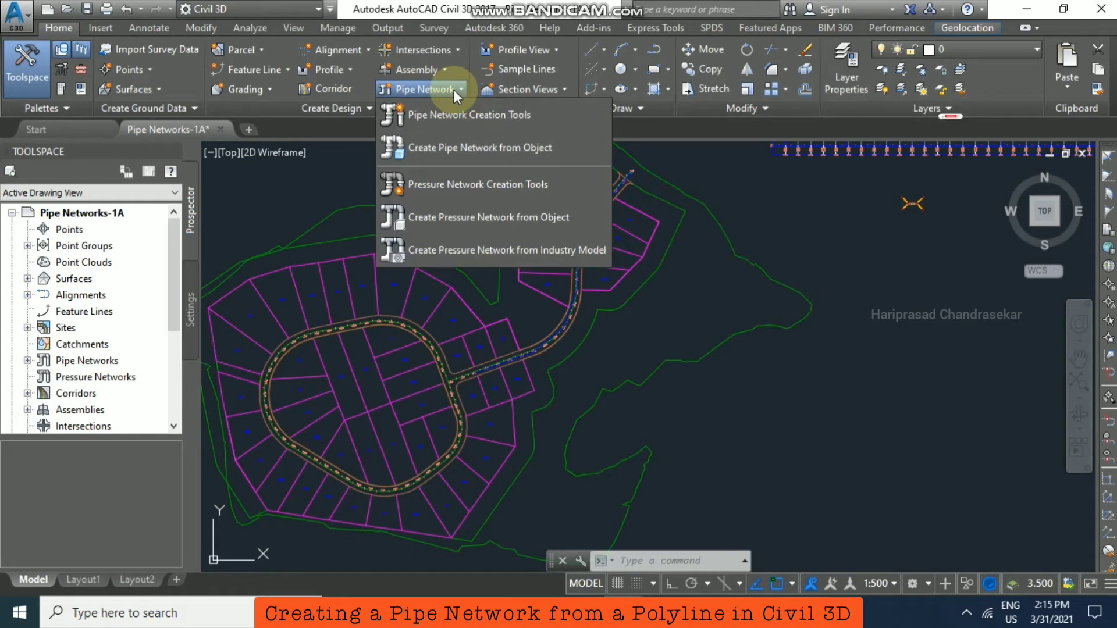
pyautogui.click(488, 146)
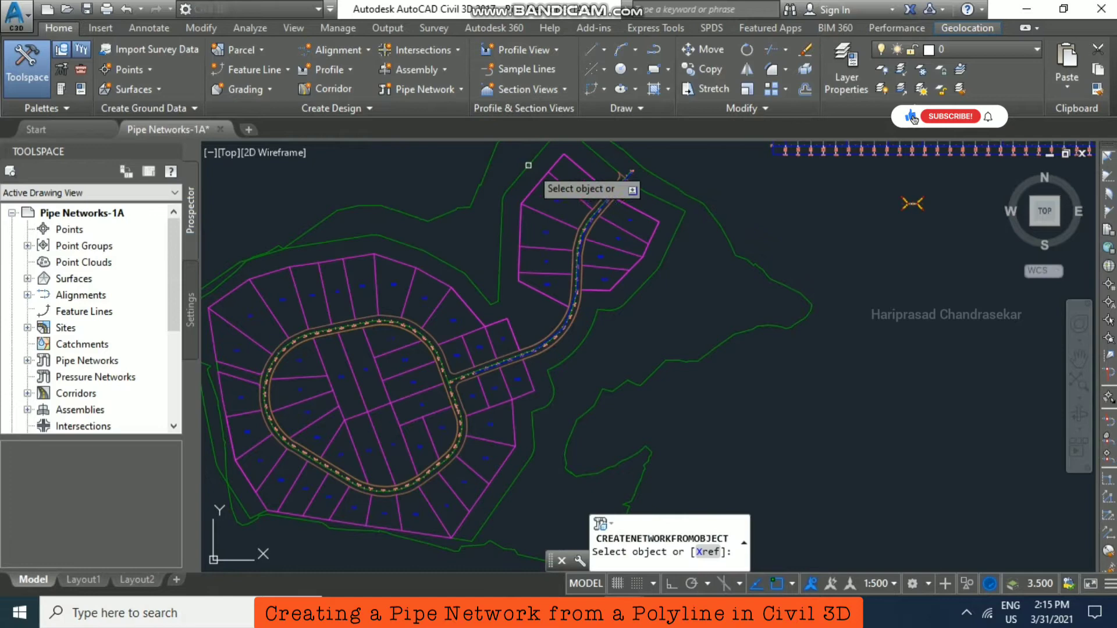
pyautogui.scroll(5, 588, 239)
pyautogui.scroll(5, 582, 239)
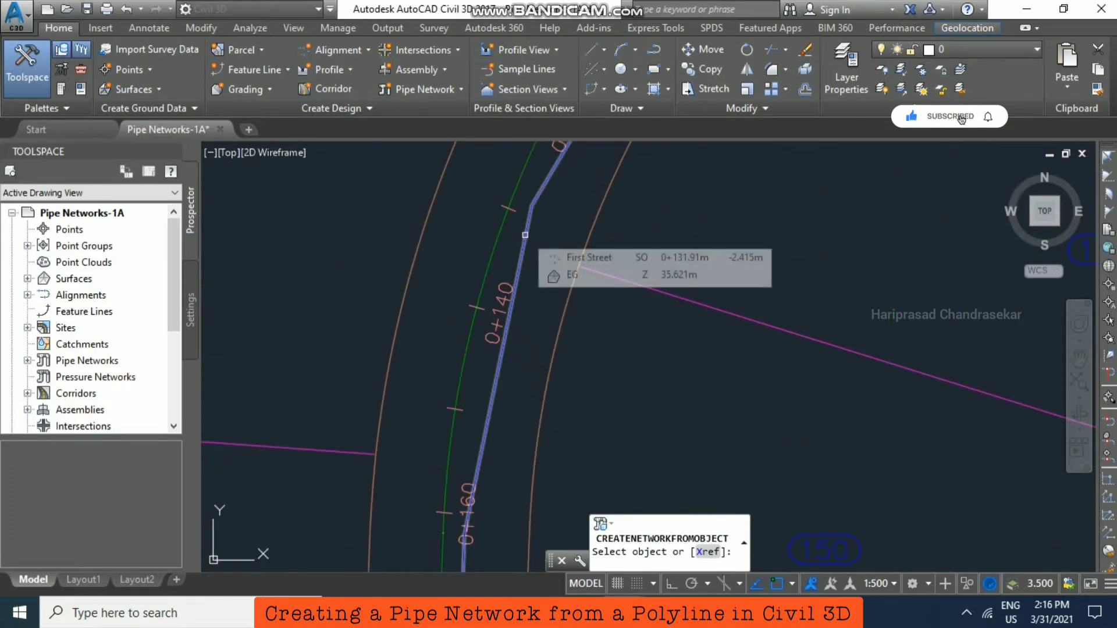
pyautogui.click(525, 235)
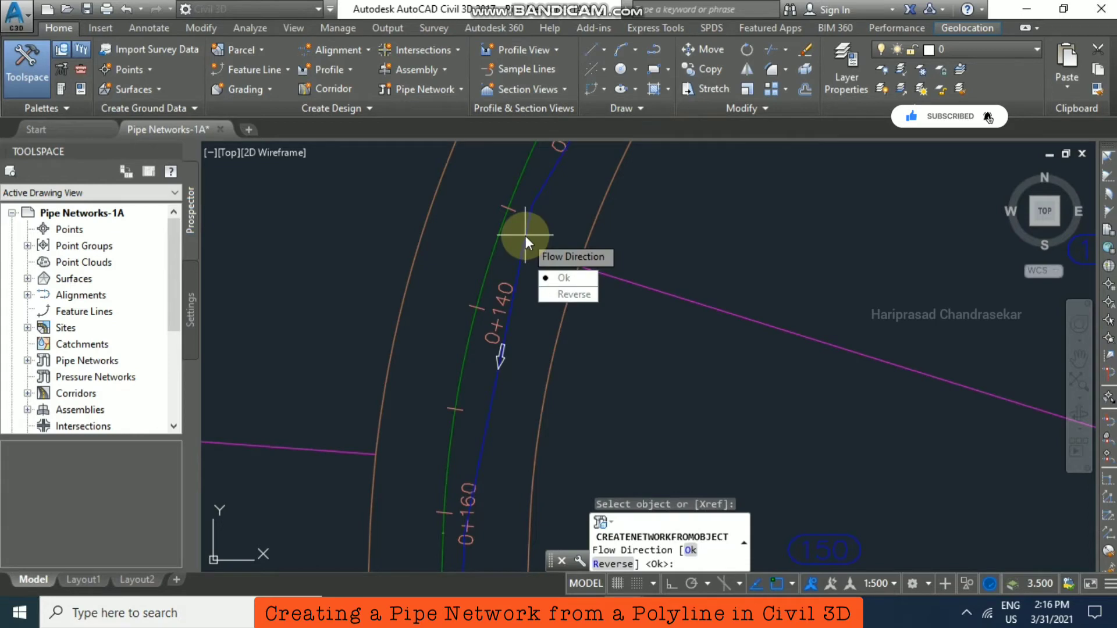
# Step: Accept the flow direction and name it Storm Sewer Network, using Storm Sewer parts and 450 mm RPC pipe
pyautogui.press('Return')
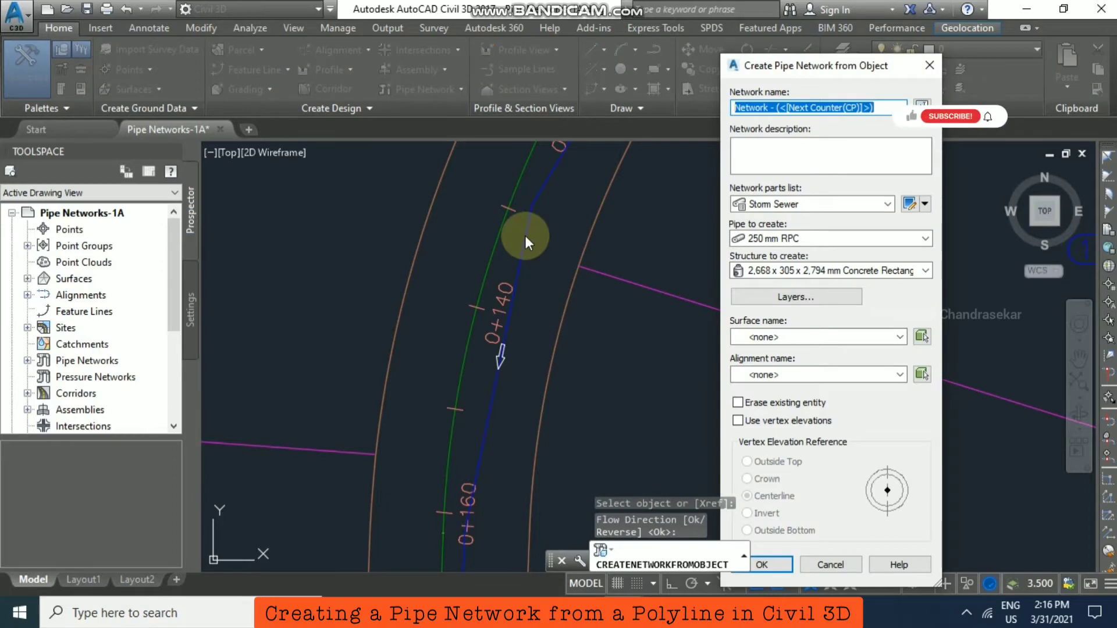
pyautogui.write('Storm Sewer Network')
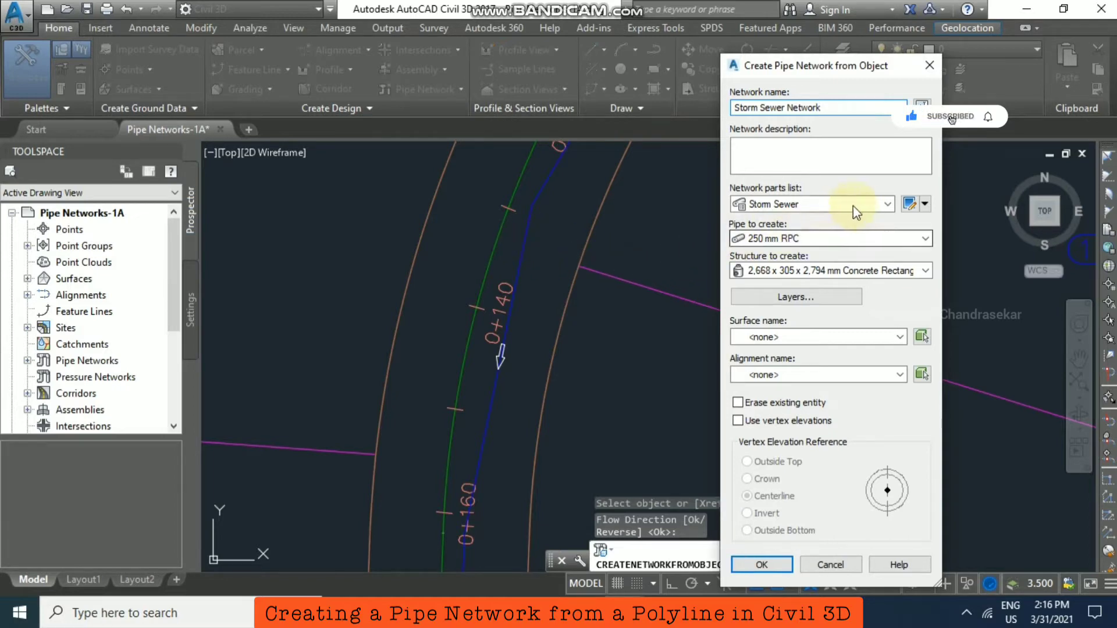
pyautogui.click(888, 205)
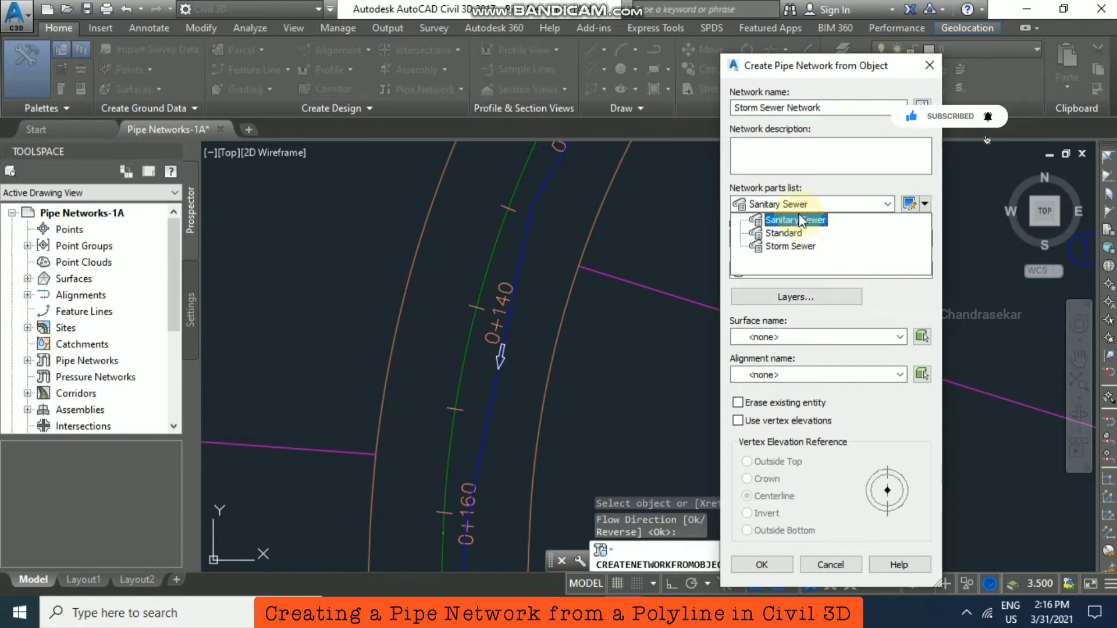
pyautogui.click(794, 246)
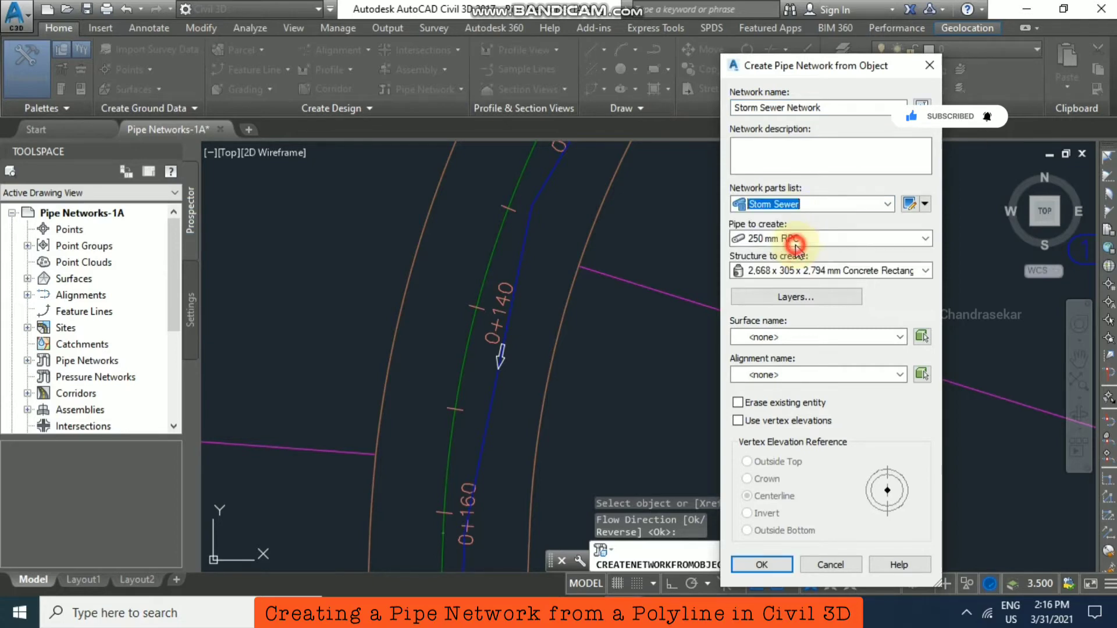
pyautogui.click(925, 238)
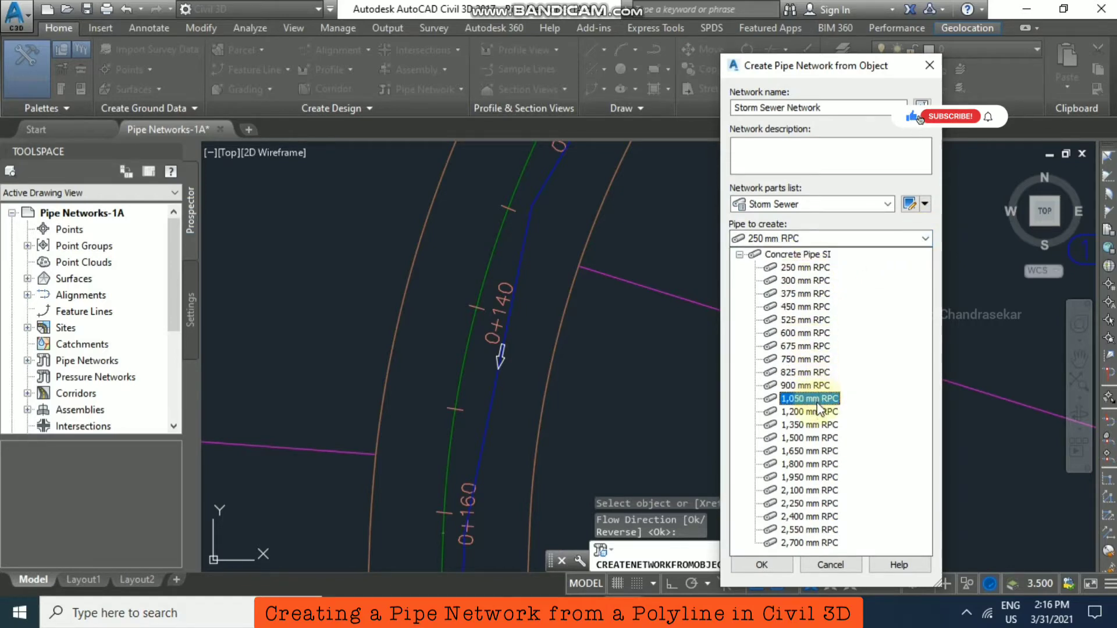
pyautogui.click(808, 307)
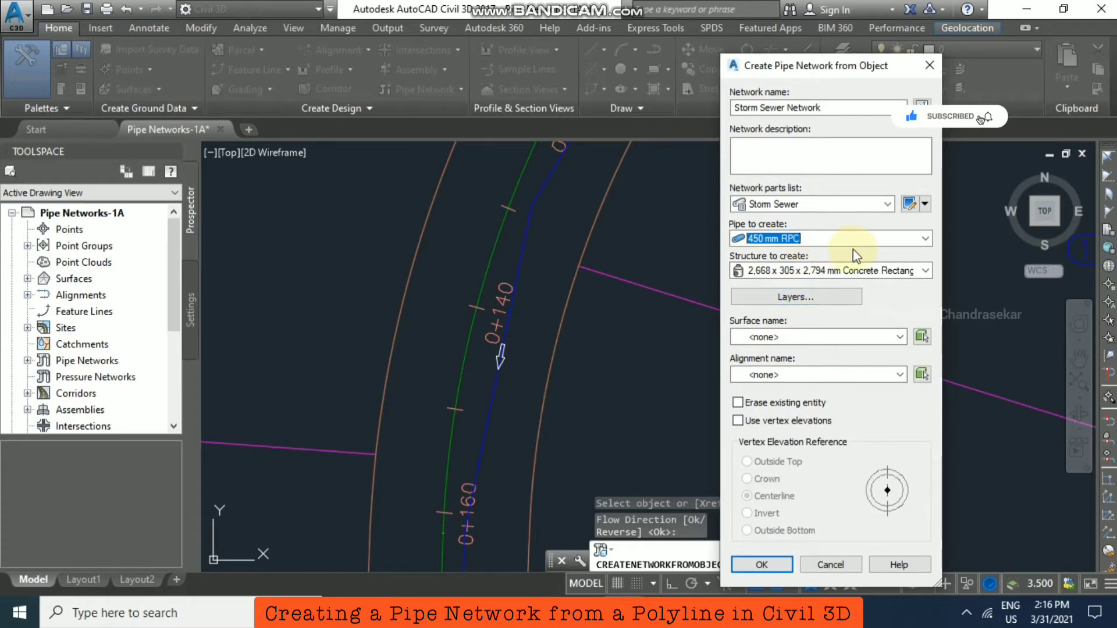
pyautogui.click(925, 271)
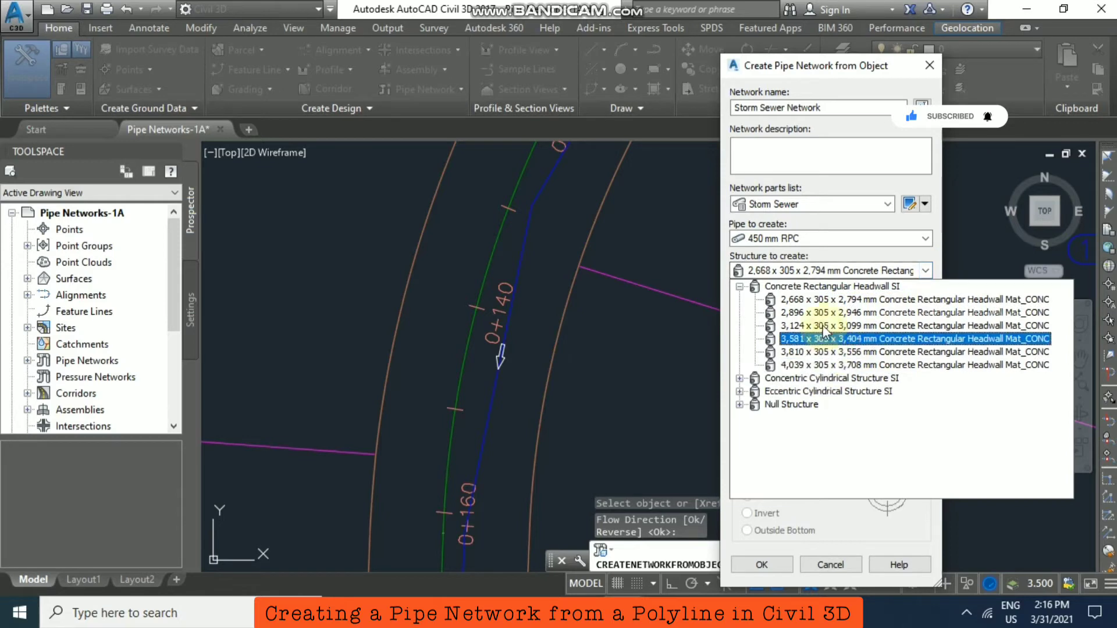
pyautogui.click(739, 392)
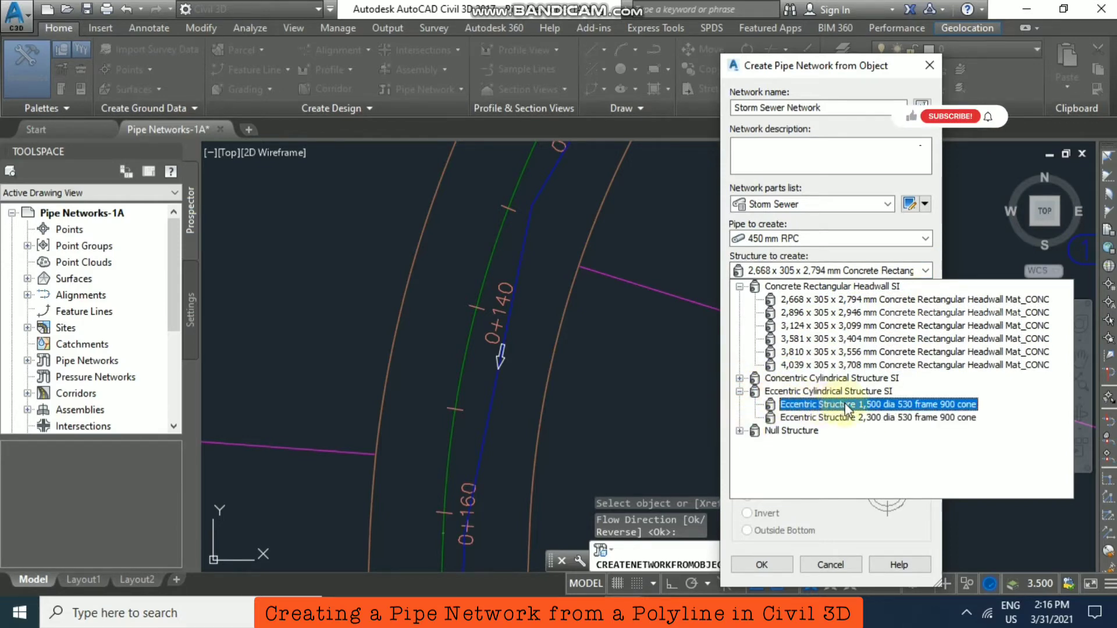
# Step: Choose the 1,500 dia eccentric structure and First Street surface and alignment, and erase the polyline
pyautogui.click(885, 404)
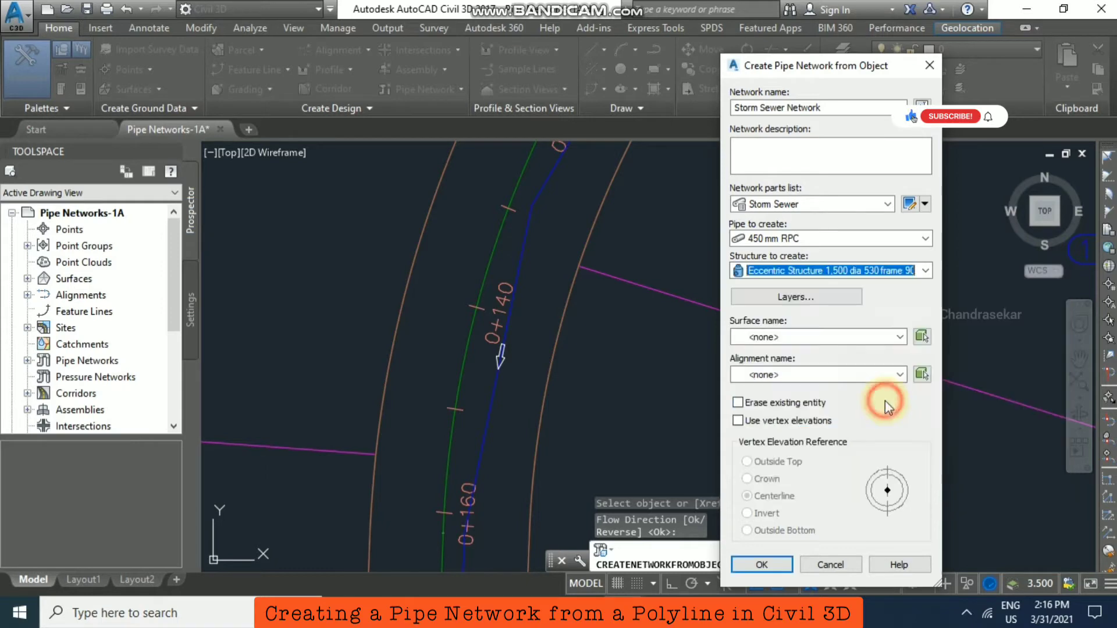
pyautogui.click(899, 337)
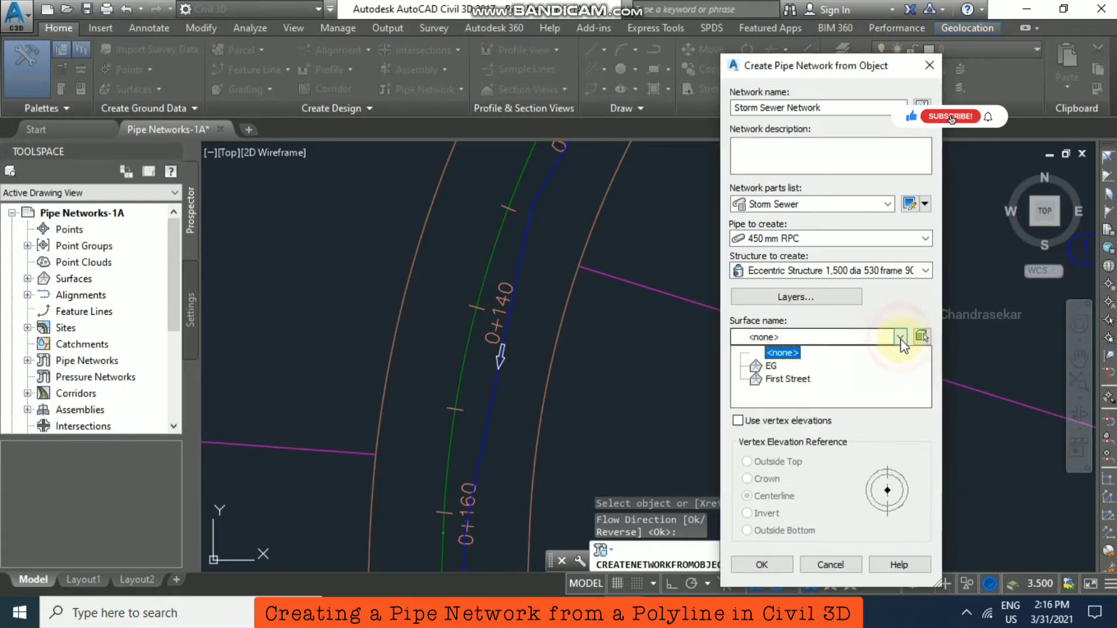
pyautogui.click(801, 381)
pyautogui.click(903, 375)
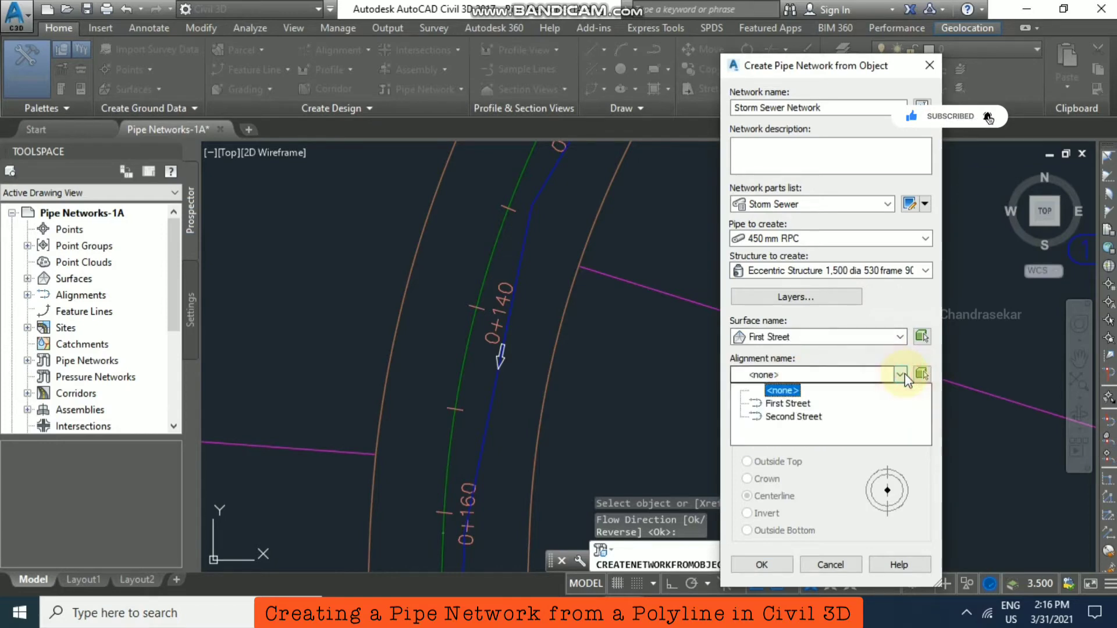
pyautogui.click(792, 405)
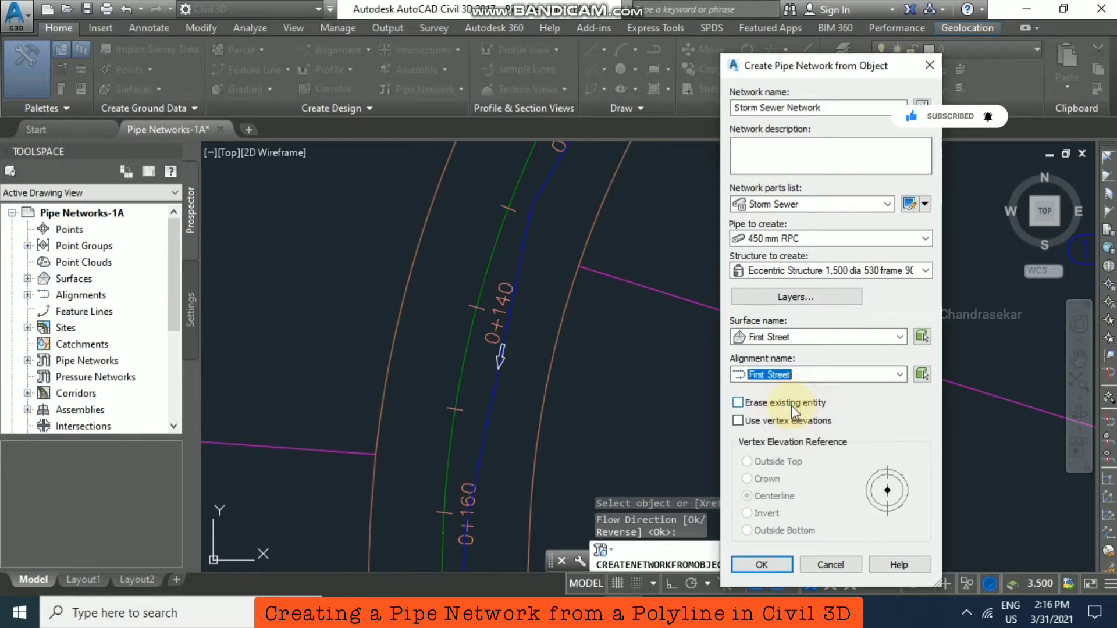
pyautogui.click(739, 404)
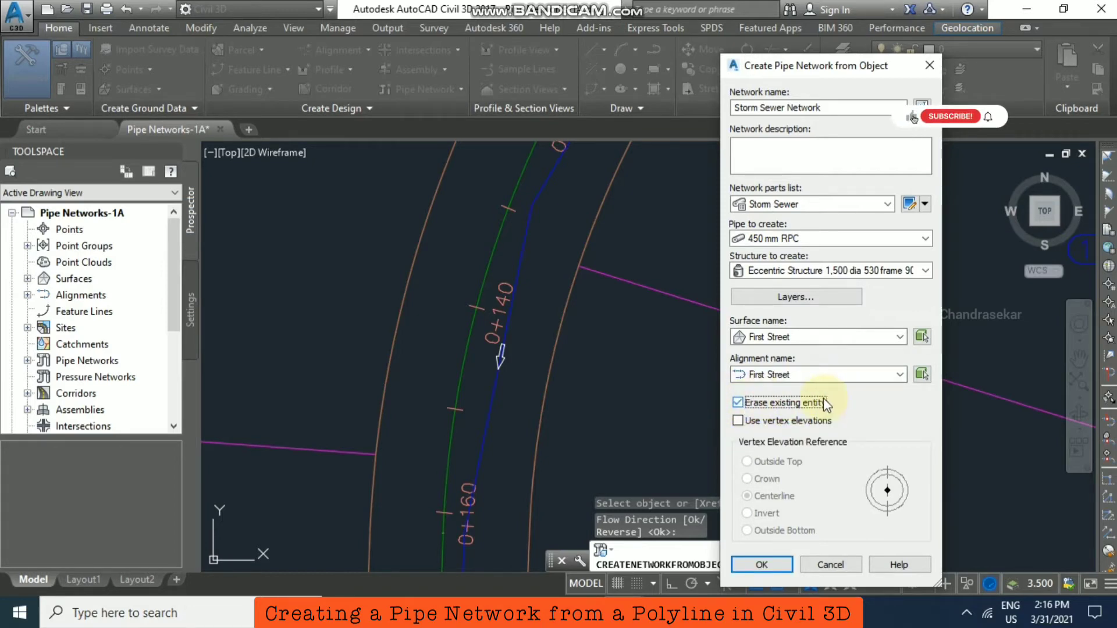
# Step: Create the network with these settings and pan along First Street to inspect the new pipes
pyautogui.click(778, 562)
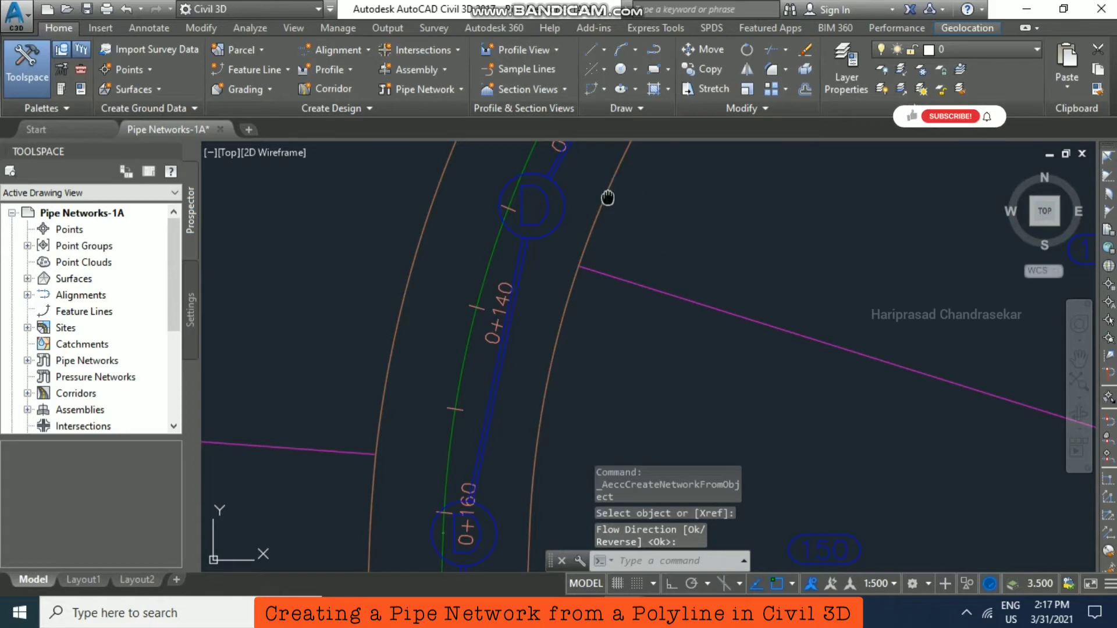
pyautogui.moveTo(606, 197); pyautogui.dragTo(572, 298, button='middle')
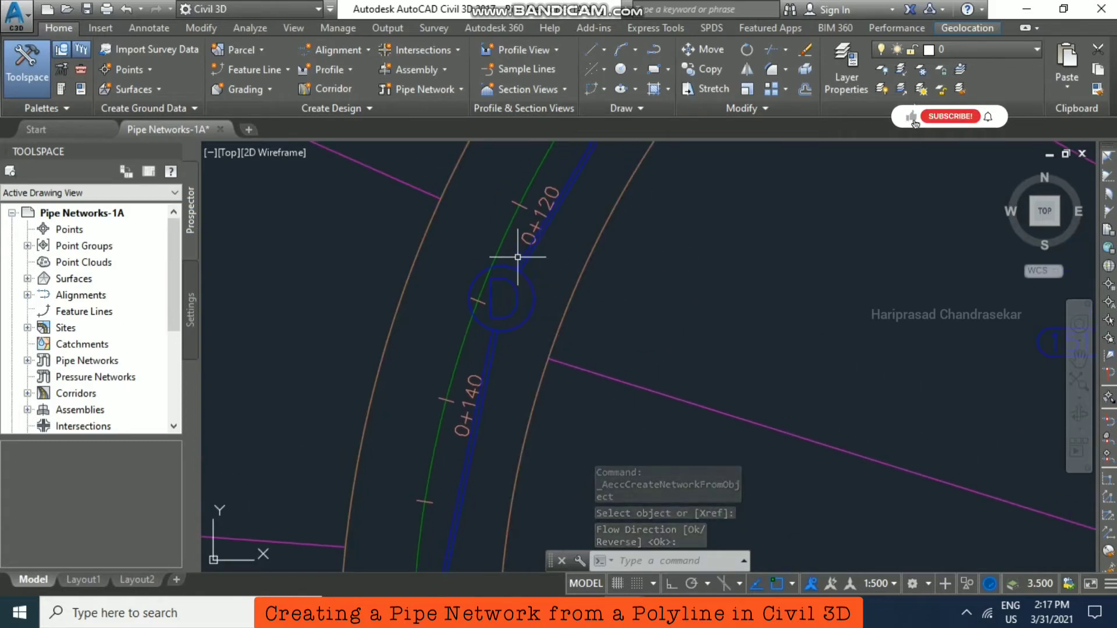
pyautogui.moveTo(514, 260); pyautogui.dragTo(527, 330, button='middle')
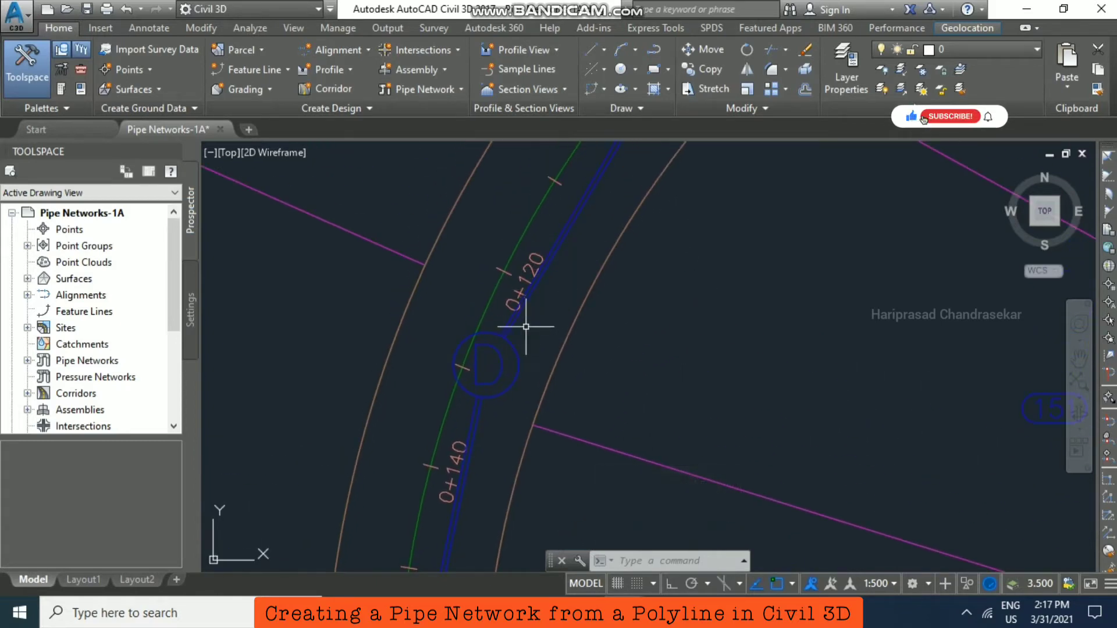
pyautogui.scroll(-4, 529, 317)
# Step: Select a pipe and a structure, then use Select Similar to pick all matching network parts
pyautogui.click(560, 249)
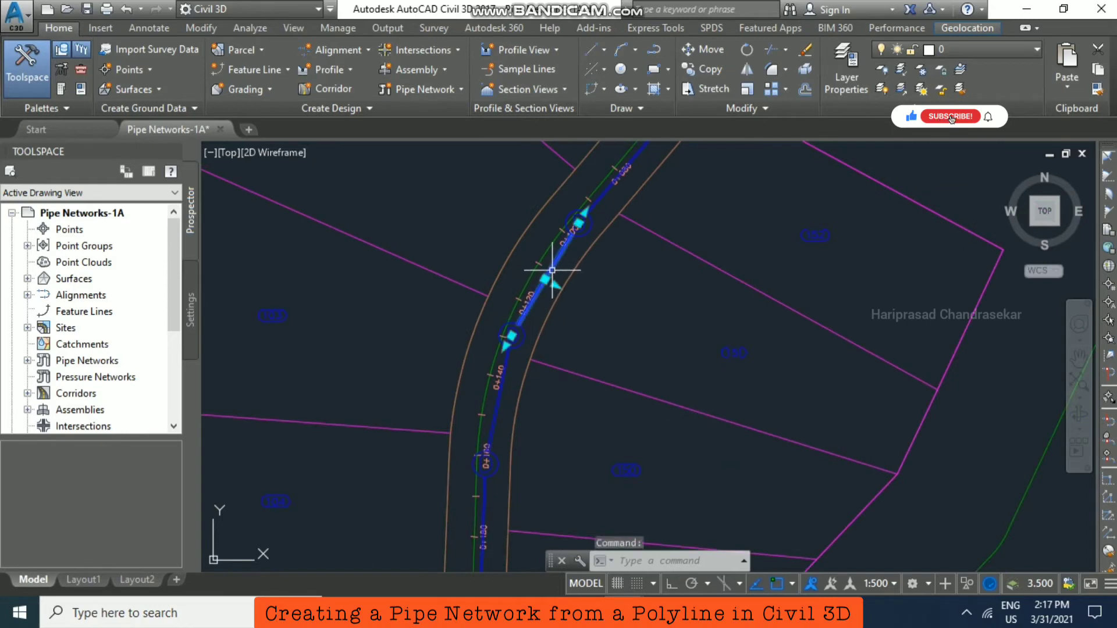
pyautogui.scroll(3, 589, 230)
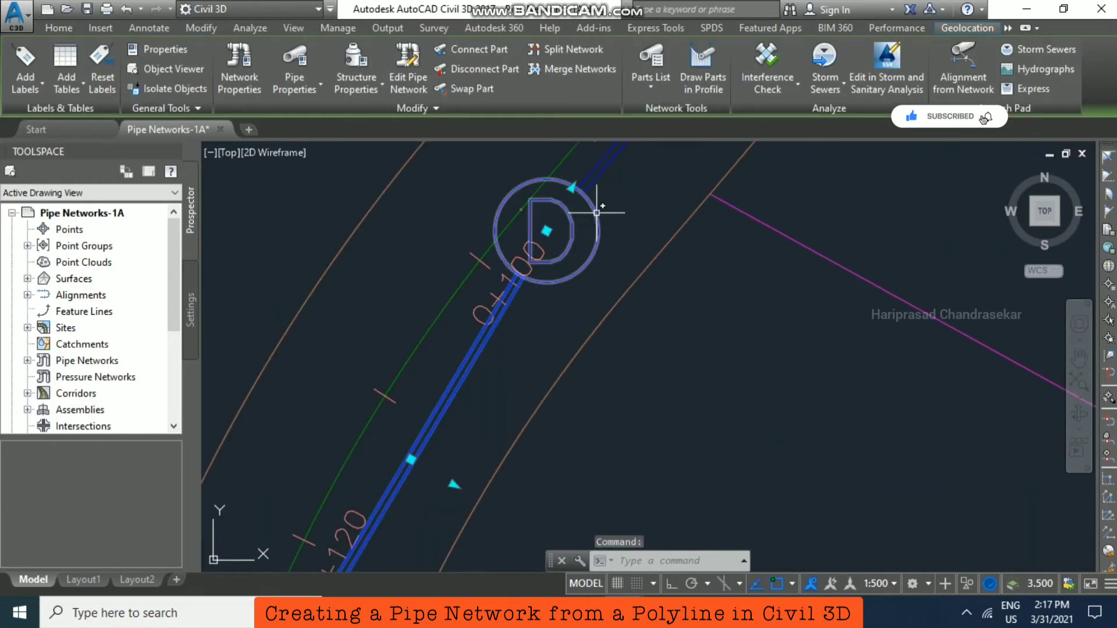
pyautogui.click(596, 212)
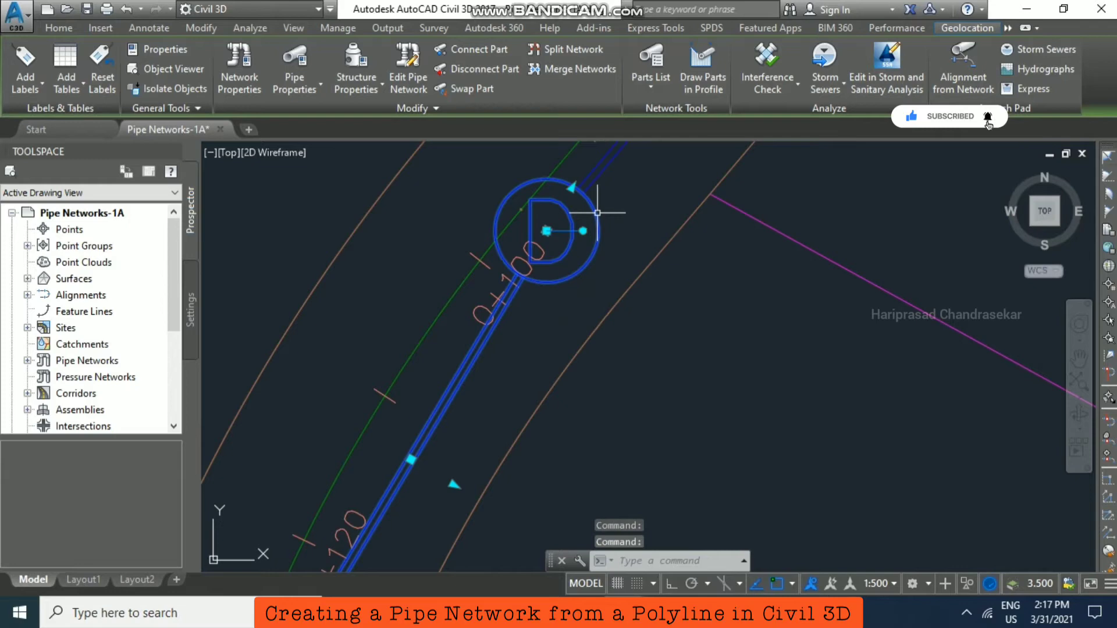
pyautogui.rightClick(562, 284)
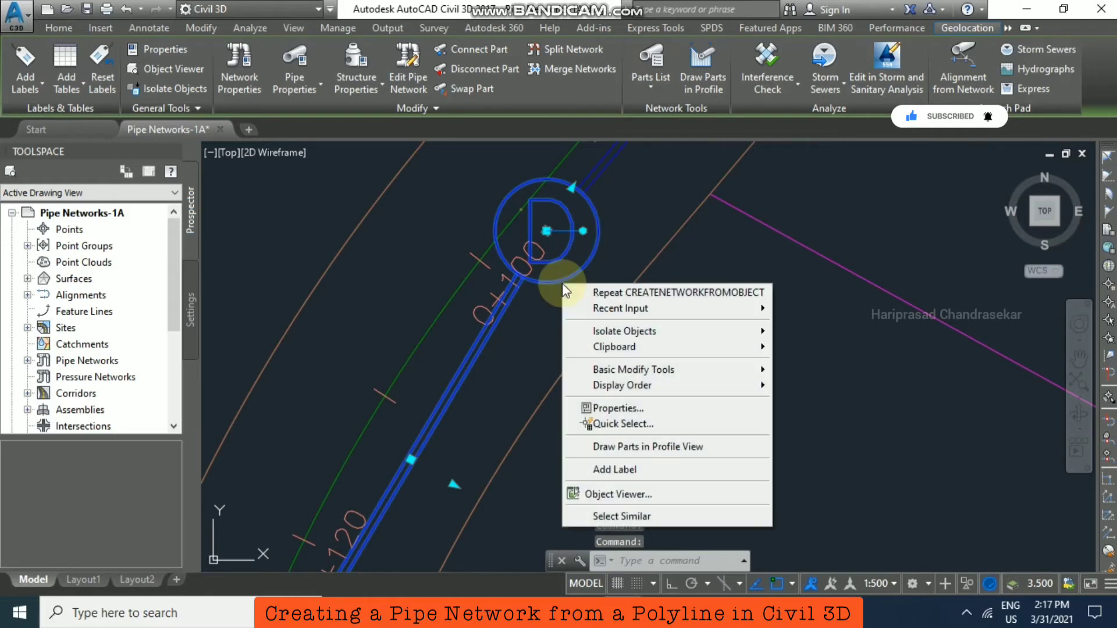
pyautogui.click(647, 515)
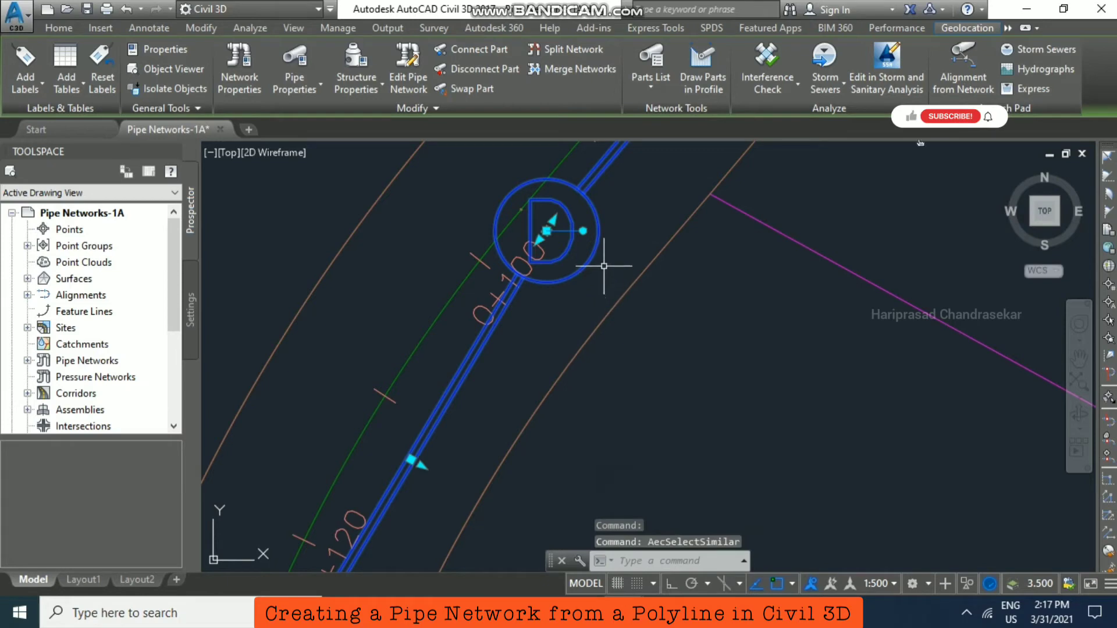
pyautogui.rightClick(591, 254)
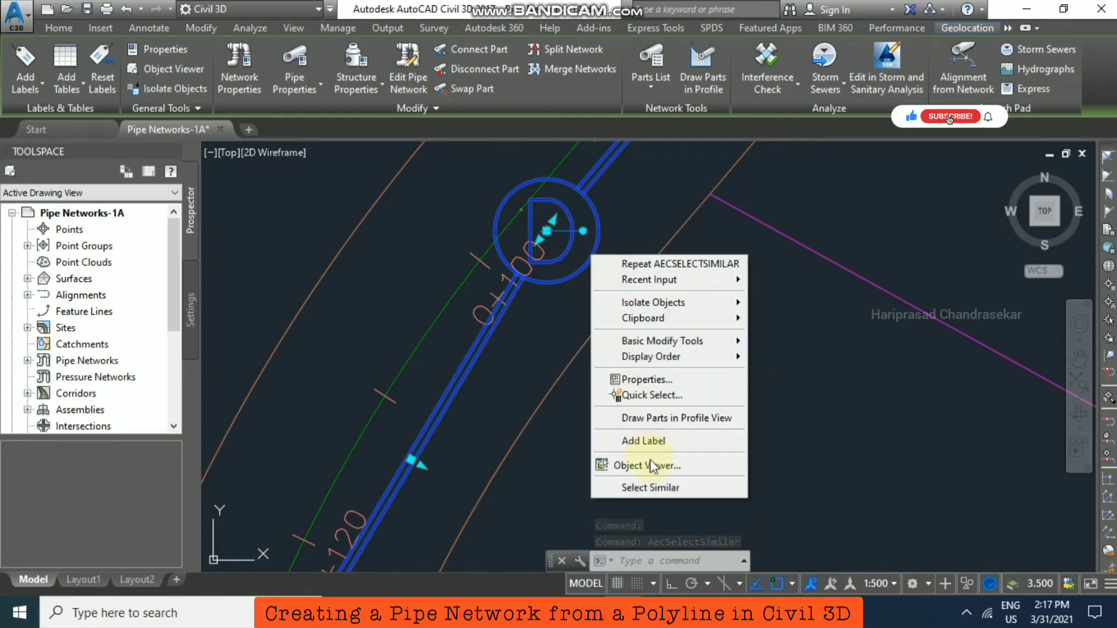
# Step: Draw the selected pipes and structures into the First Street profile view and frame the whole view
pyautogui.click(682, 417)
pyautogui.scroll(-5, 488, 326)
pyautogui.scroll(-4, 487, 326)
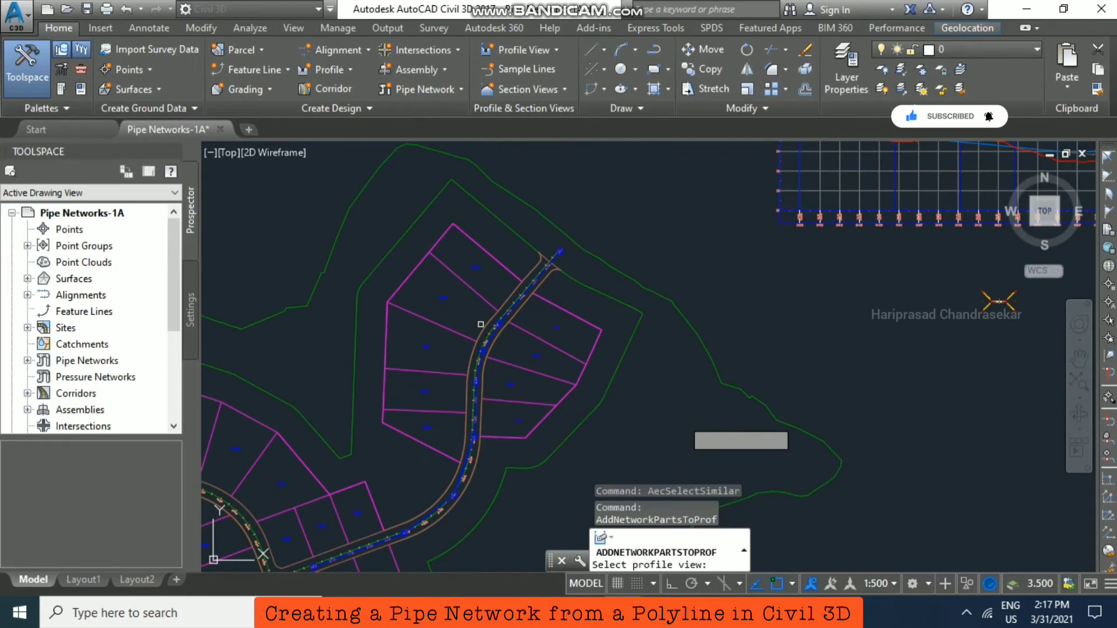
pyautogui.scroll(4, 571, 242)
pyautogui.scroll(4, 601, 324)
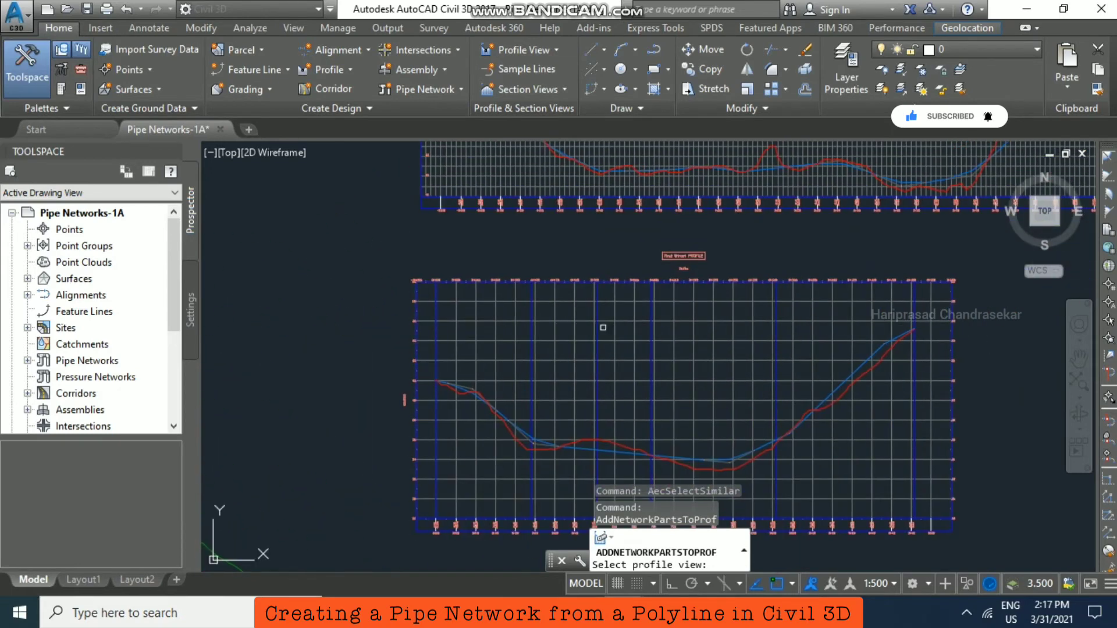
pyautogui.scroll(-4, 606, 205)
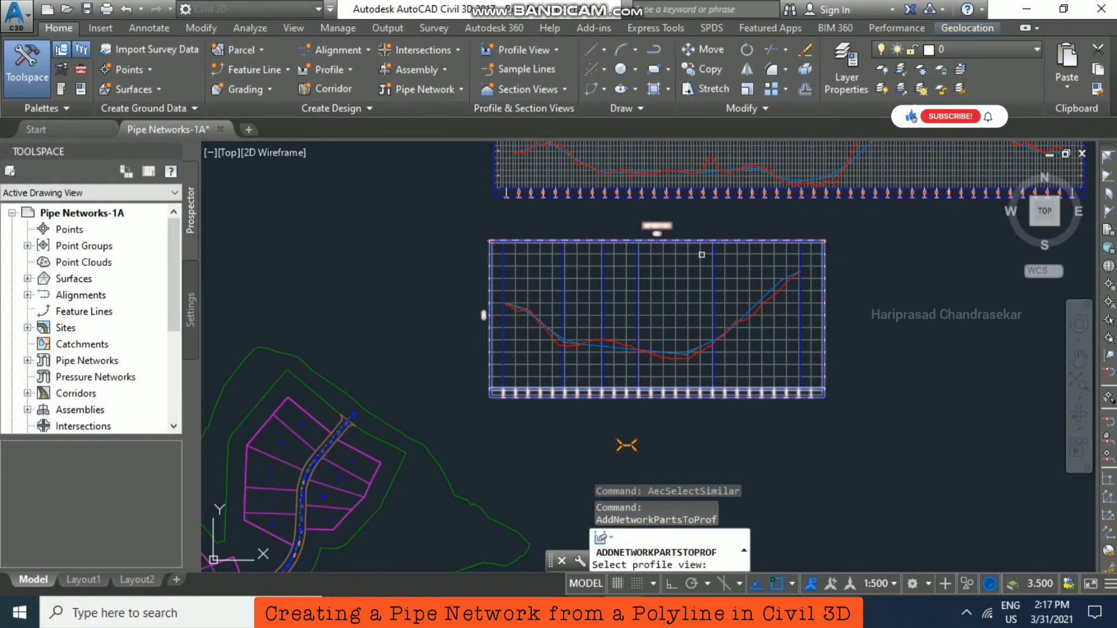
pyautogui.click(702, 254)
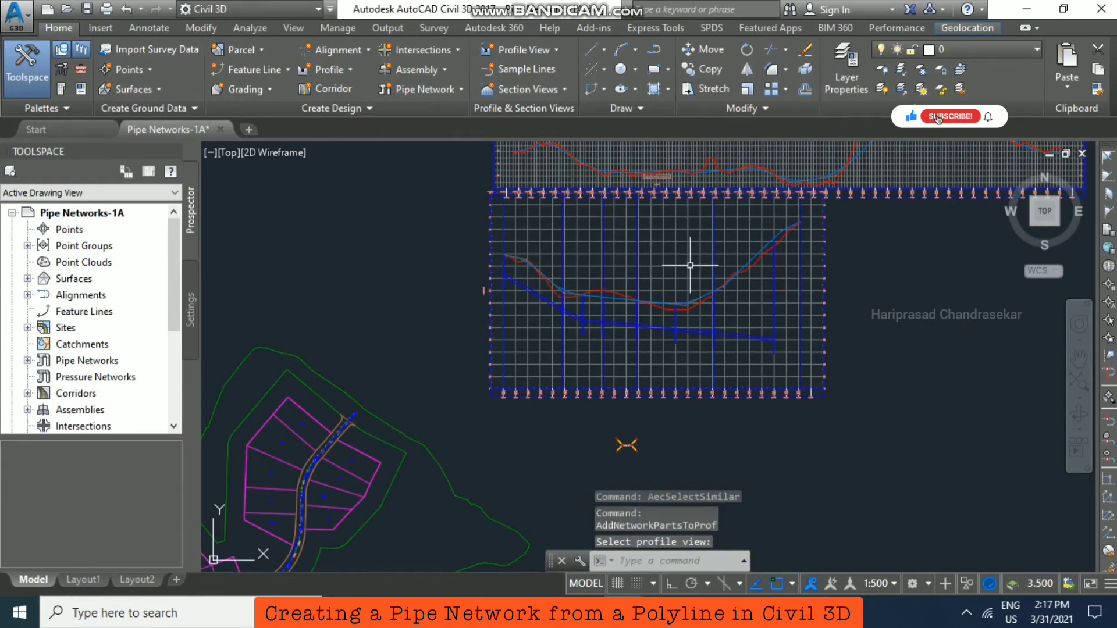
pyautogui.scroll(5, 653, 279)
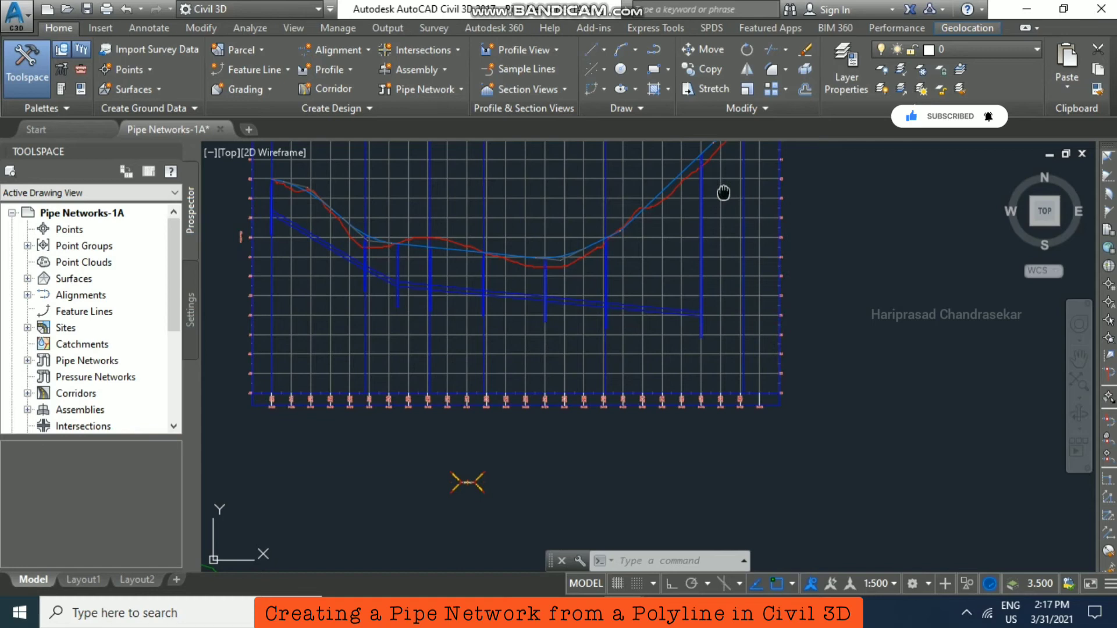
pyautogui.moveTo(723, 193); pyautogui.dragTo(732, 232, button='middle')
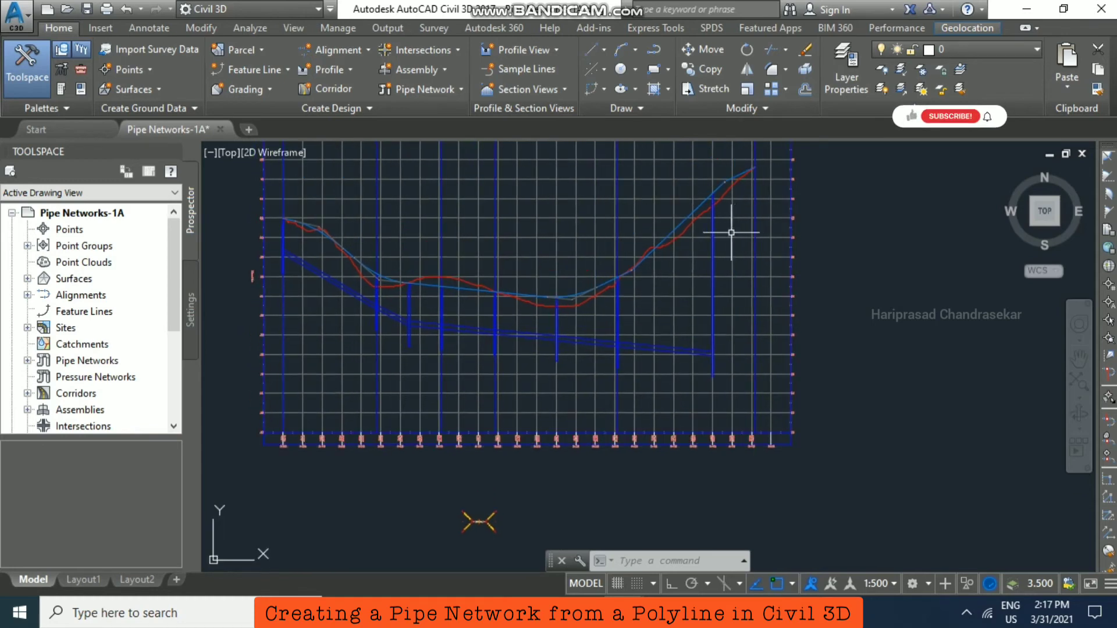
pyautogui.scroll(4, 732, 232)
# Step: Edit the network from a profile structure and show the Pipes list in Pipe Network Vistas
pyautogui.click(720, 238)
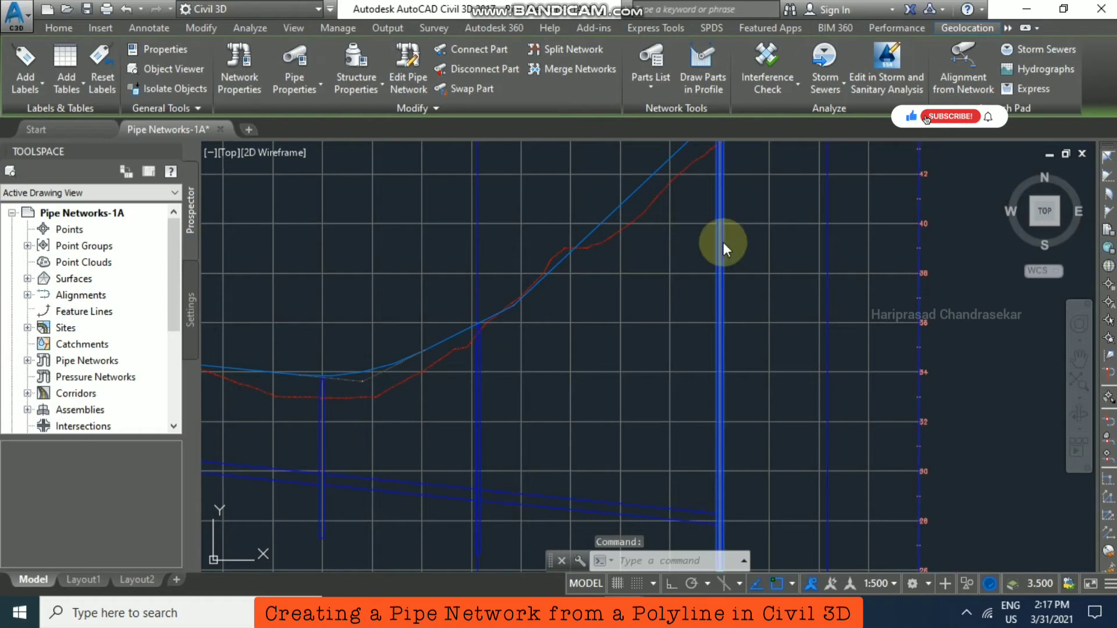
pyautogui.rightClick(724, 248)
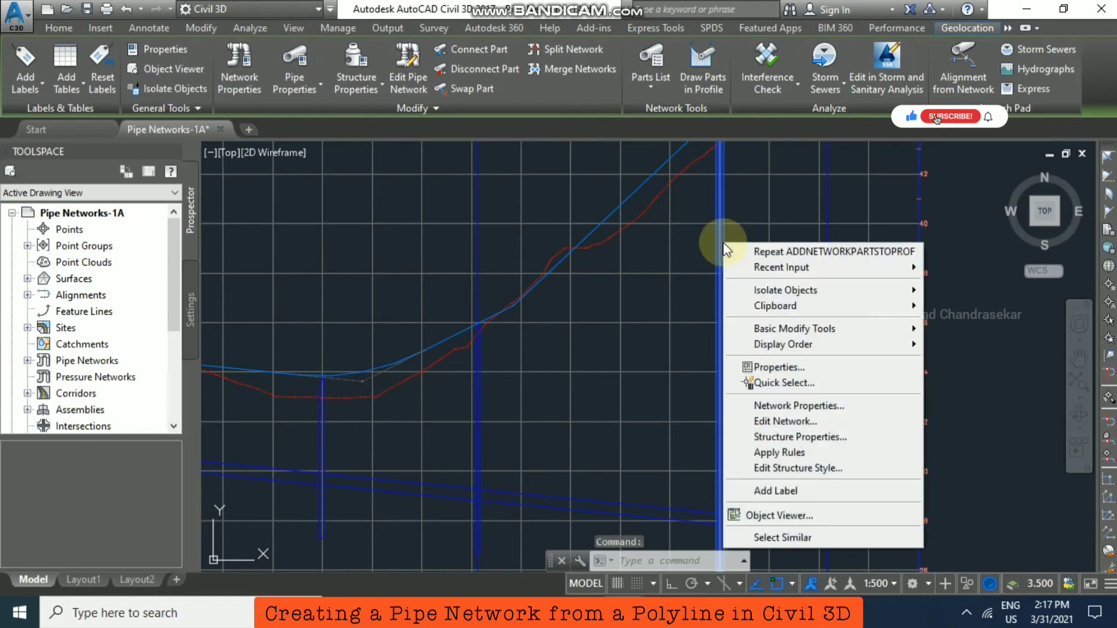
pyautogui.click(789, 420)
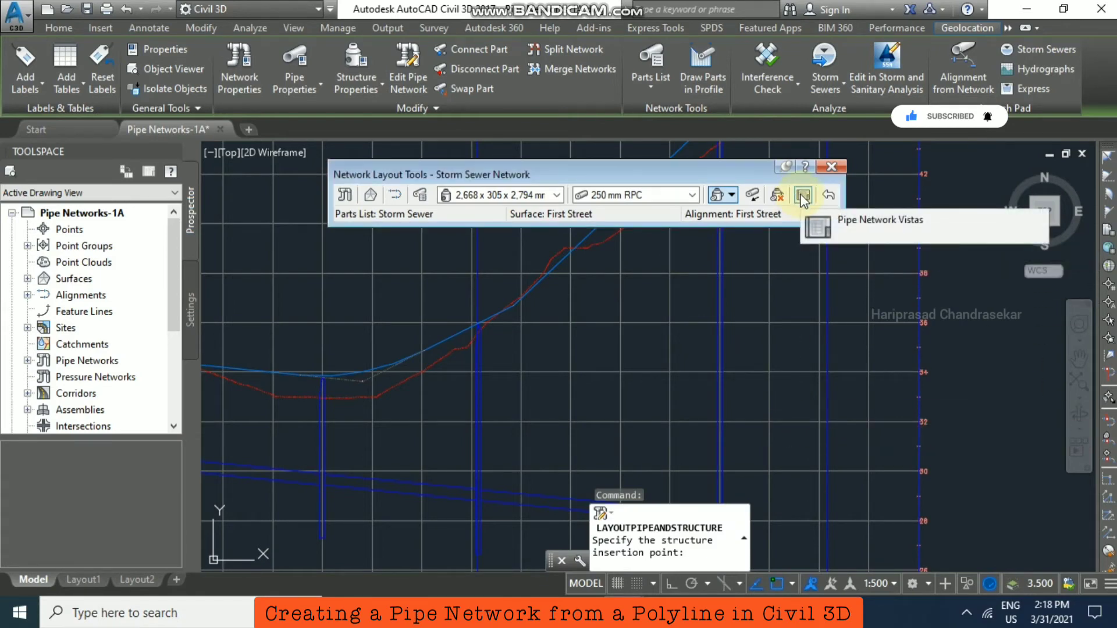
pyautogui.click(803, 197)
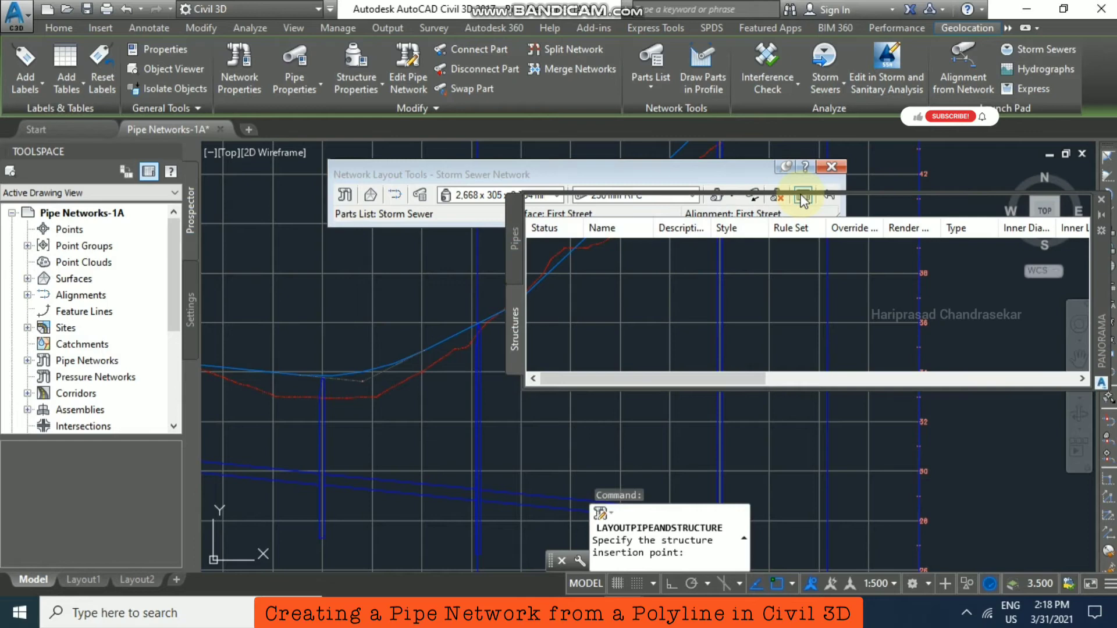
pyautogui.press('Escape')
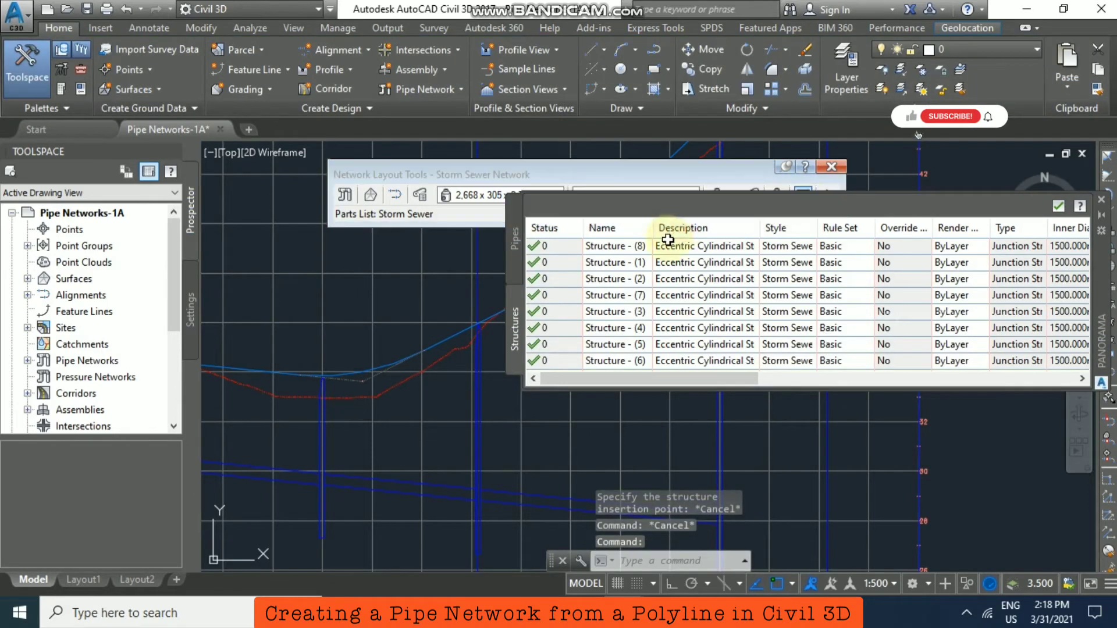
pyautogui.click(514, 244)
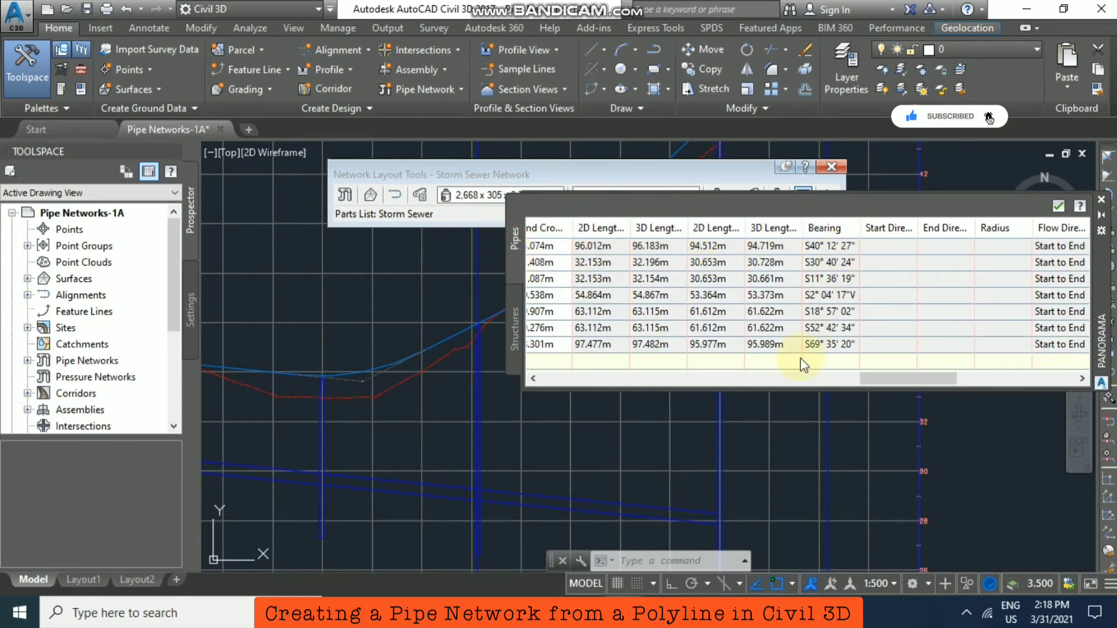
pyautogui.moveTo(880, 373); pyautogui.dragTo(709, 373)
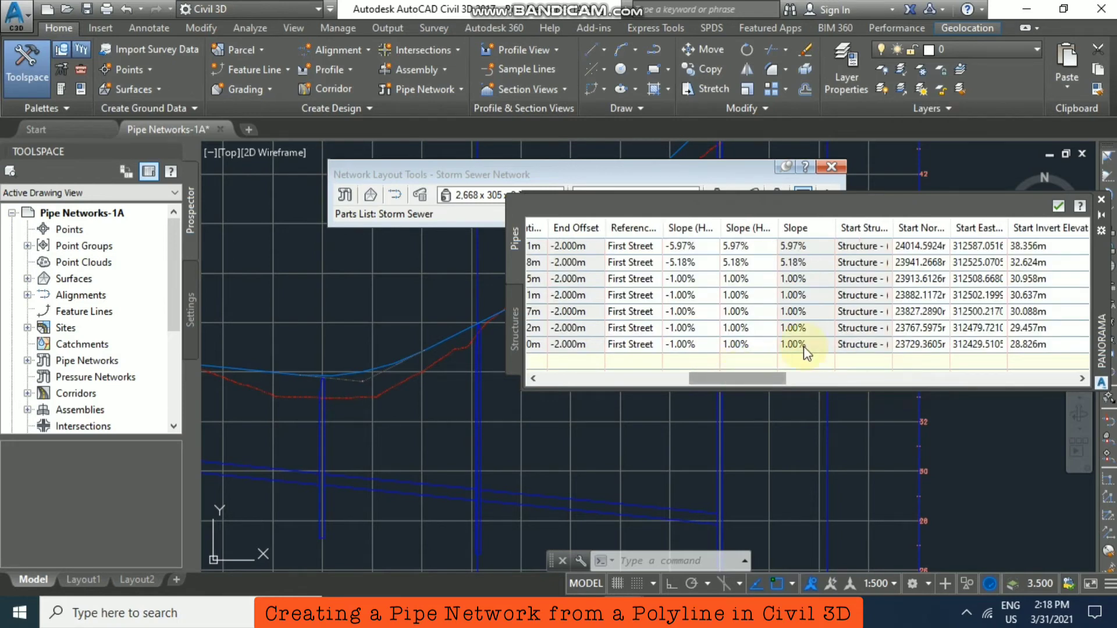
# Step: Set Pipe (1)'s start invert elevation to 40, then close Panorama and the Network Layout Tools
pyautogui.moveTo(766, 376); pyautogui.dragTo(785, 376)
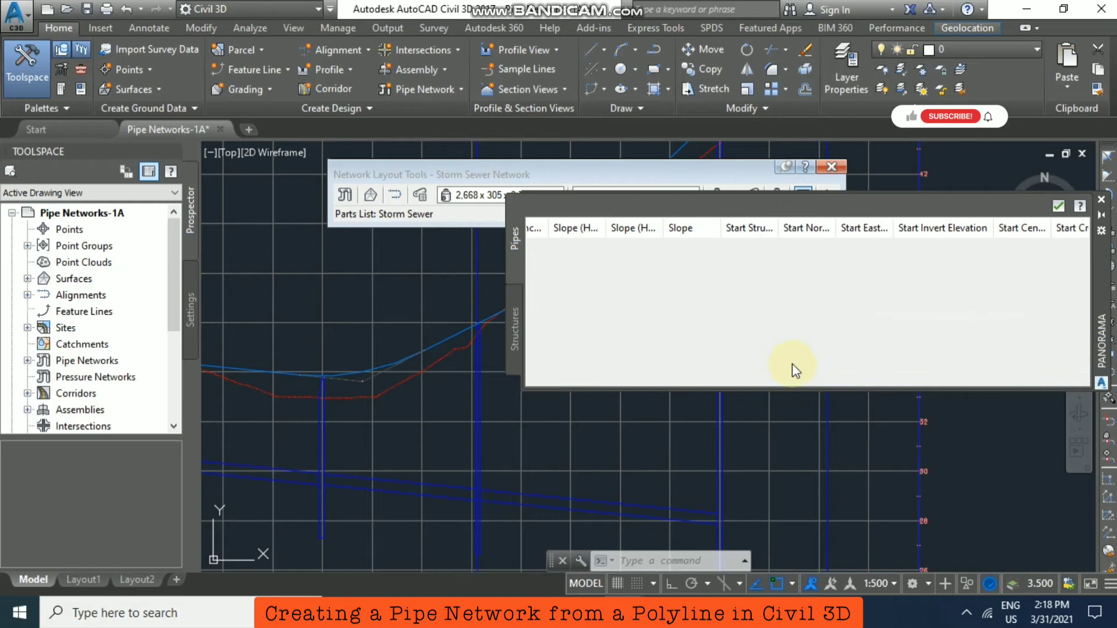
pyautogui.click(955, 246)
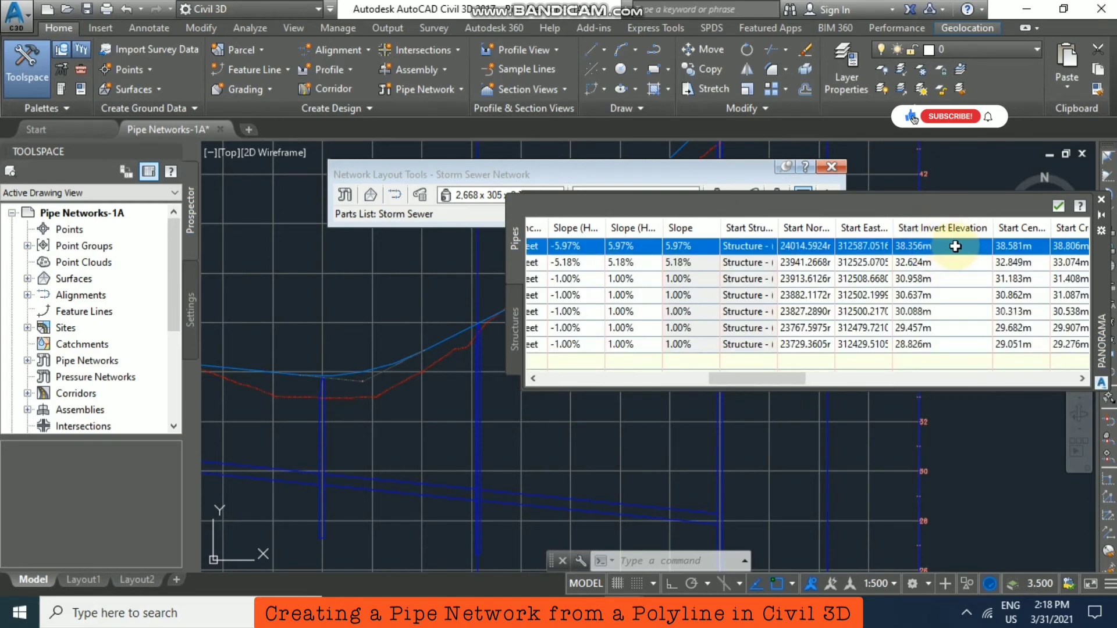
pyautogui.click(955, 246)
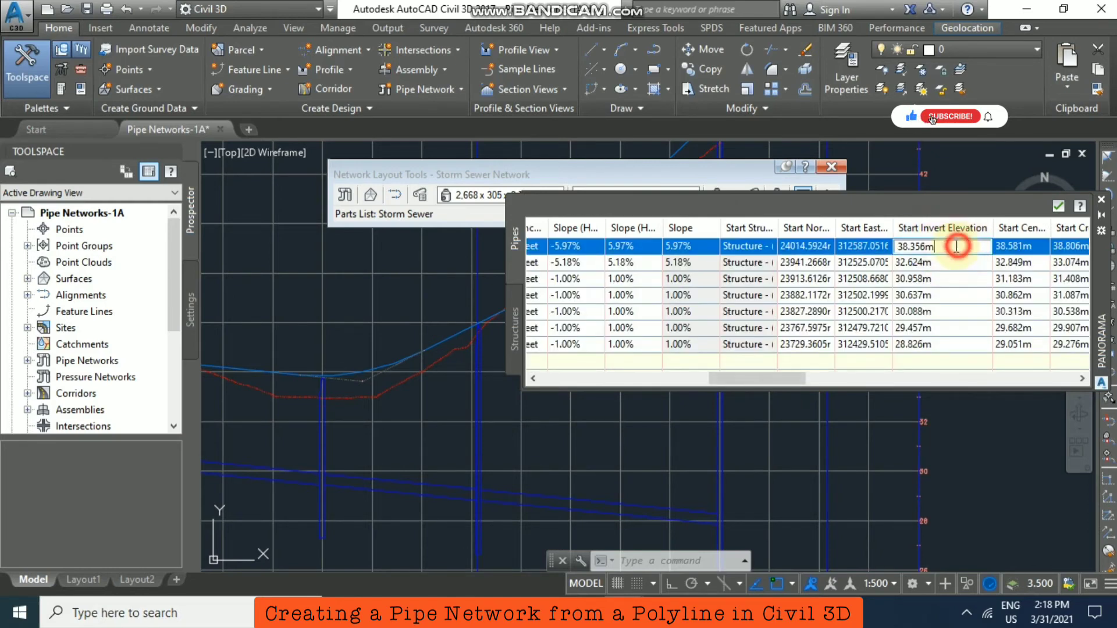
pyautogui.click(846, 248)
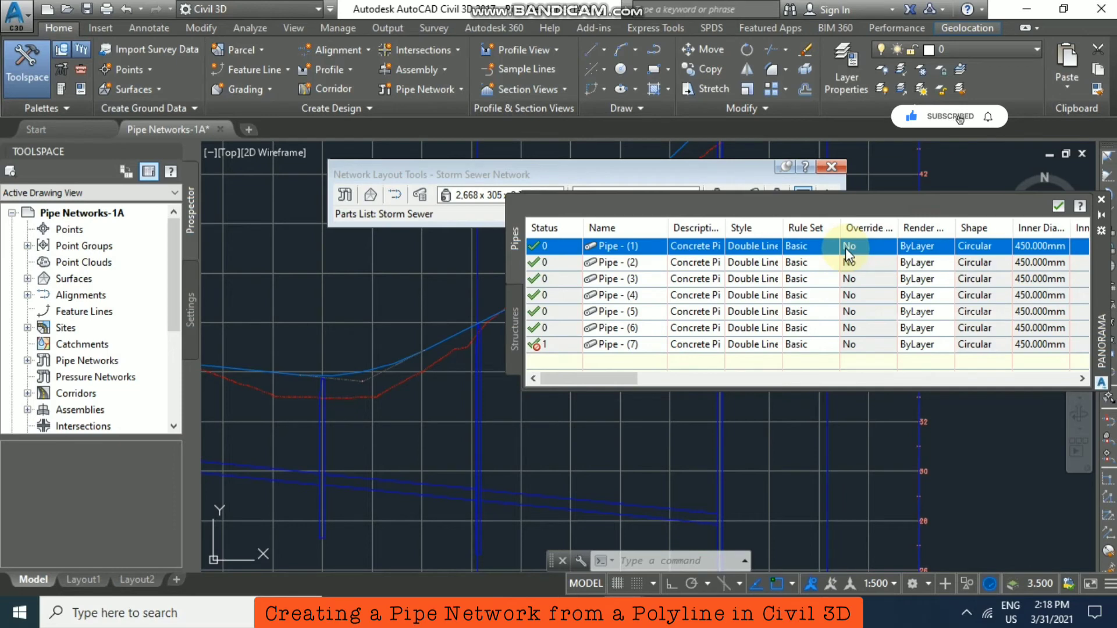
pyautogui.click(611, 378)
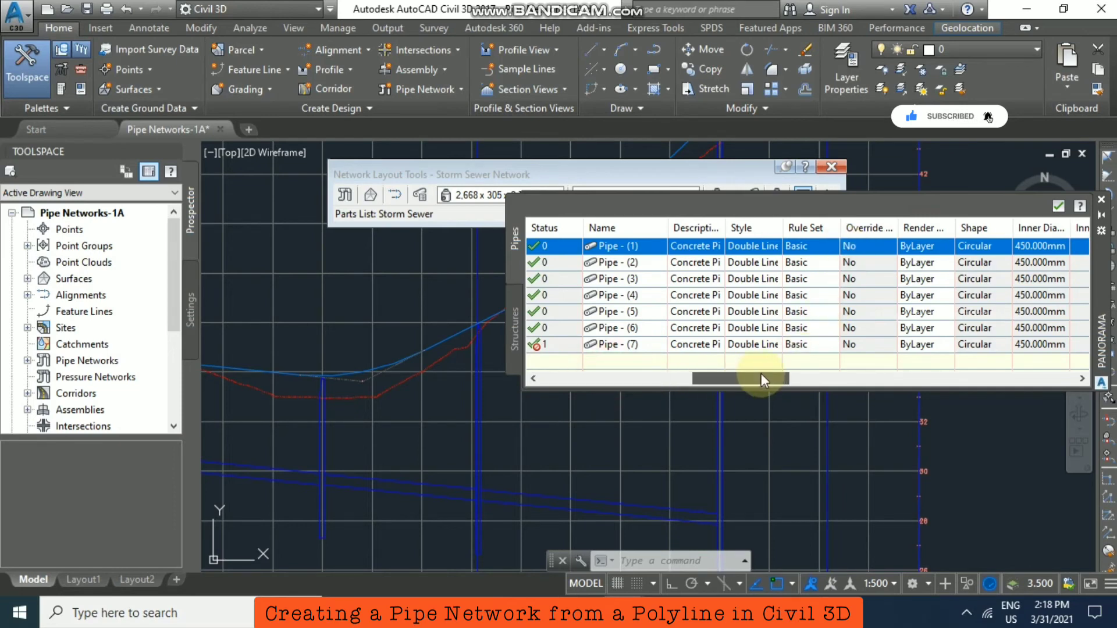
pyautogui.moveTo(761, 379); pyautogui.dragTo(741, 379)
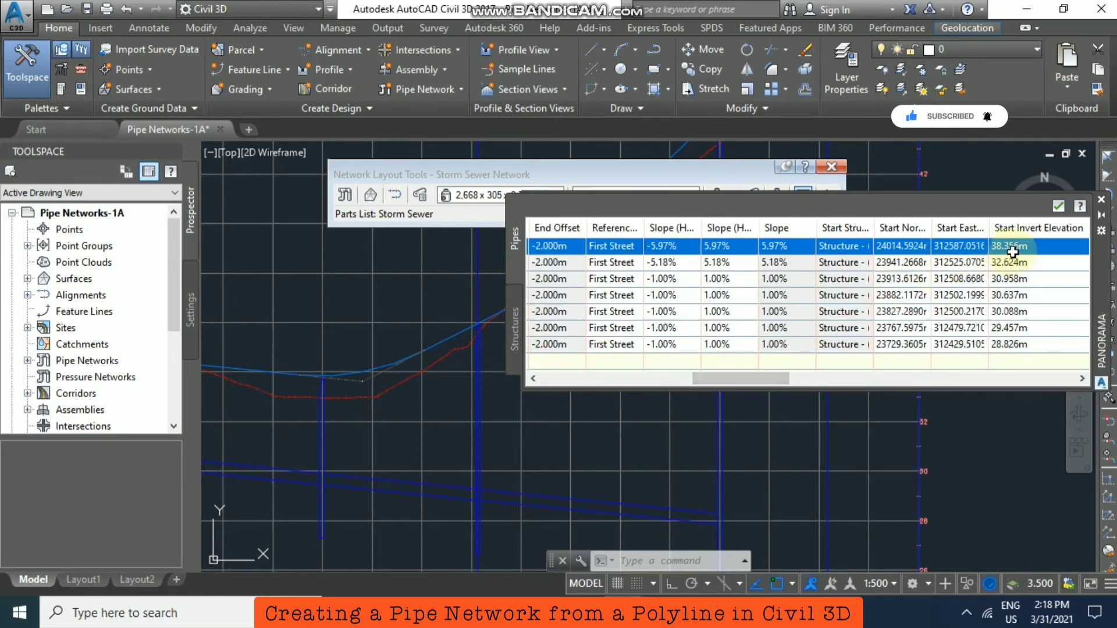
pyautogui.click(1041, 246)
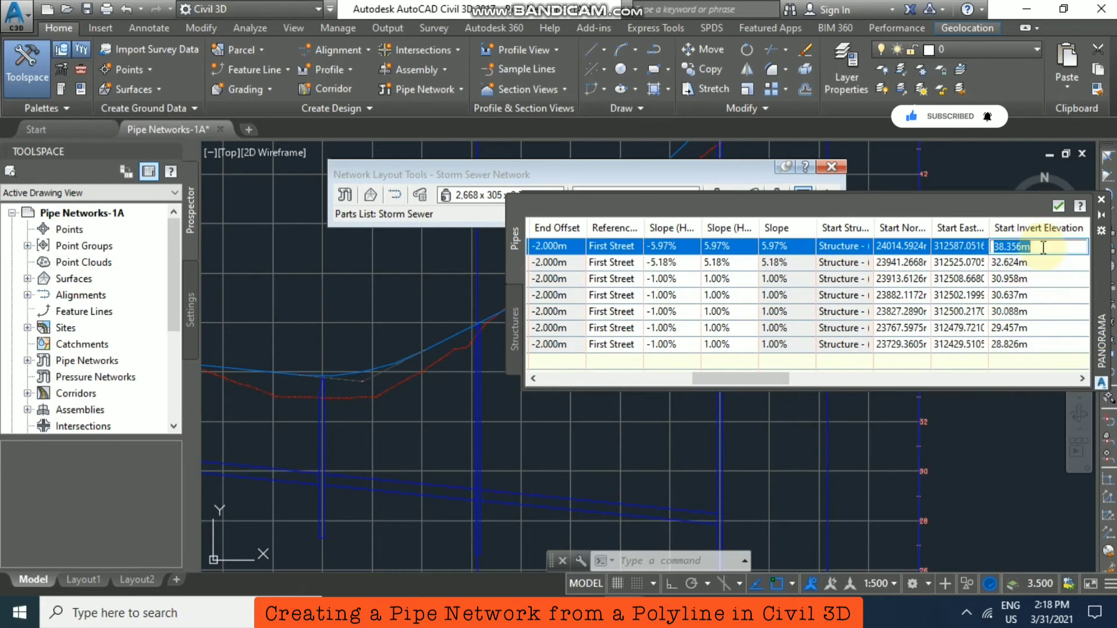
pyautogui.write('40')
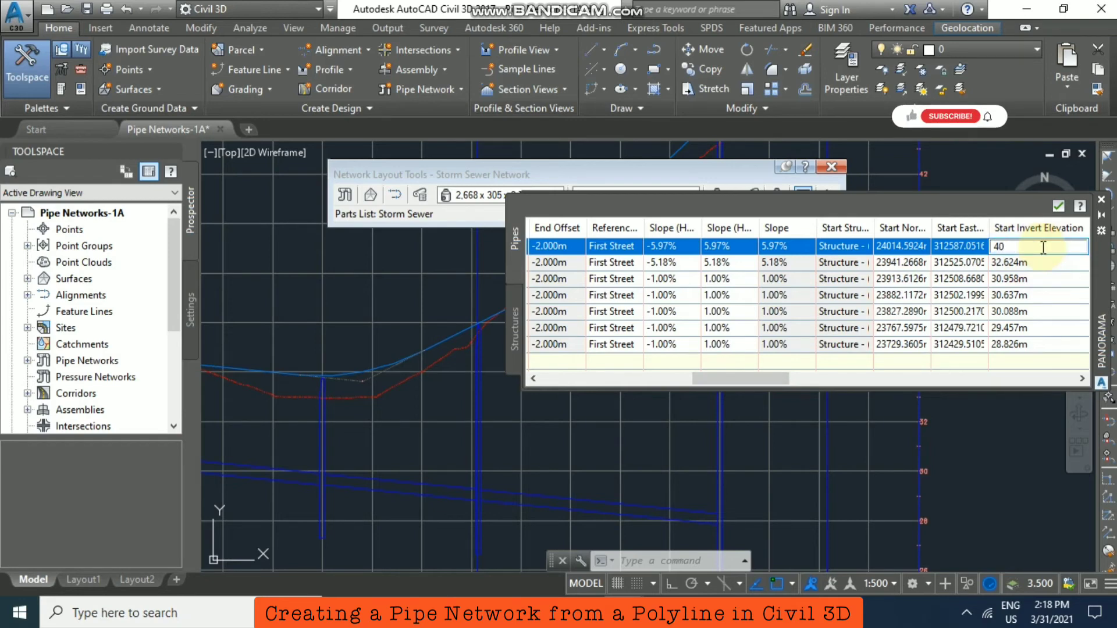
pyautogui.click(1067, 207)
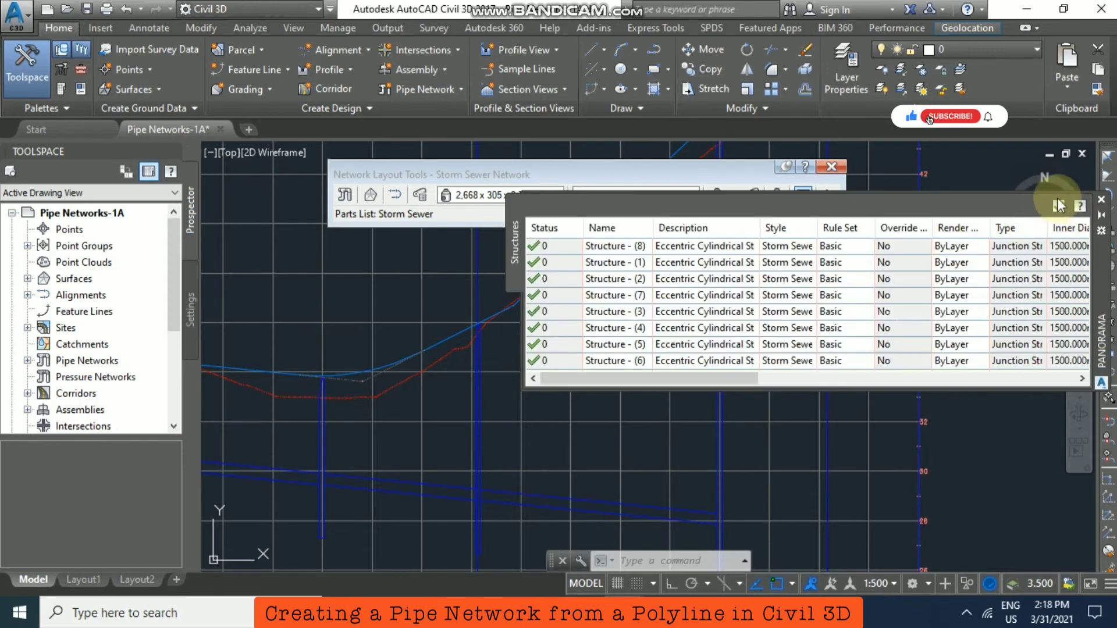
pyautogui.click(1061, 206)
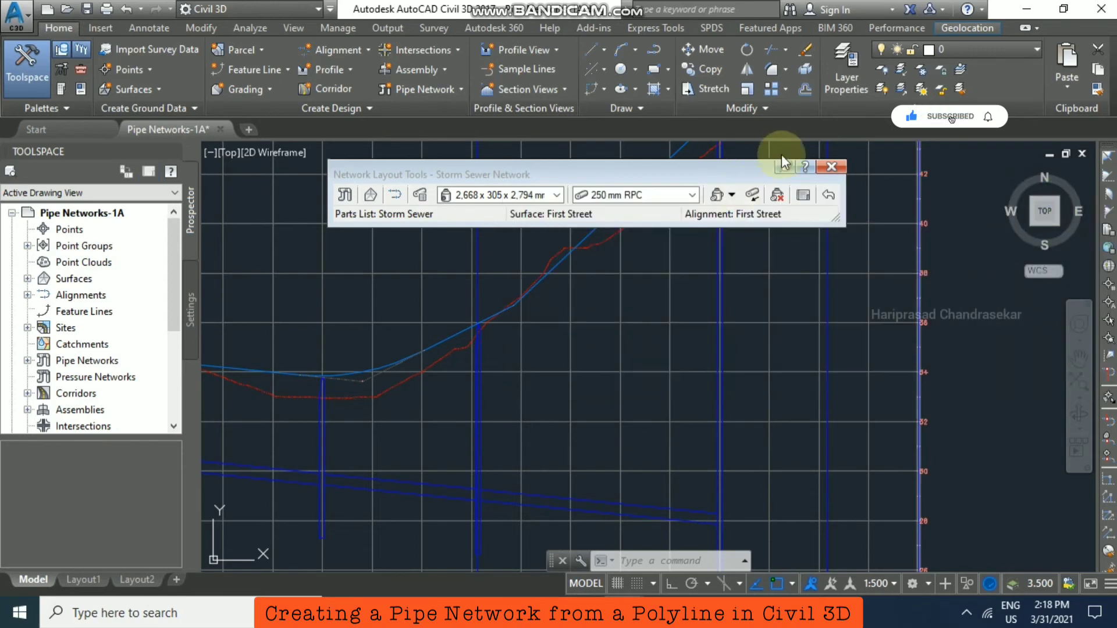
pyautogui.click(831, 167)
# Step: Select Pipe (1) in the profile and check its Pipe Properties show a 40.000 m start invert
pyautogui.scroll(-5, 600, 217)
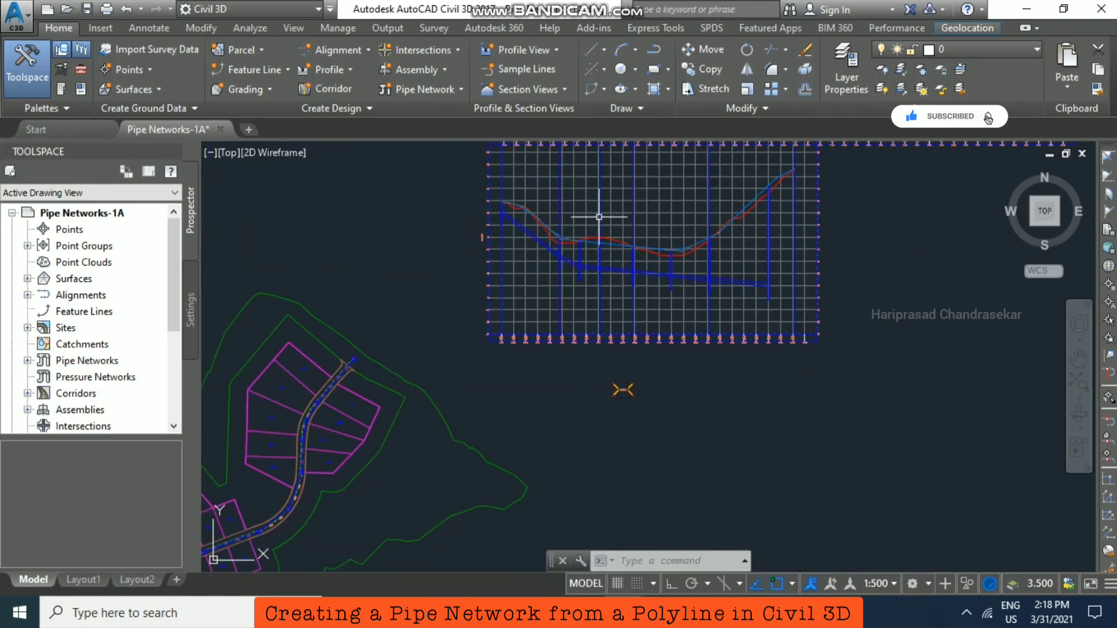
pyautogui.scroll(6, 531, 212)
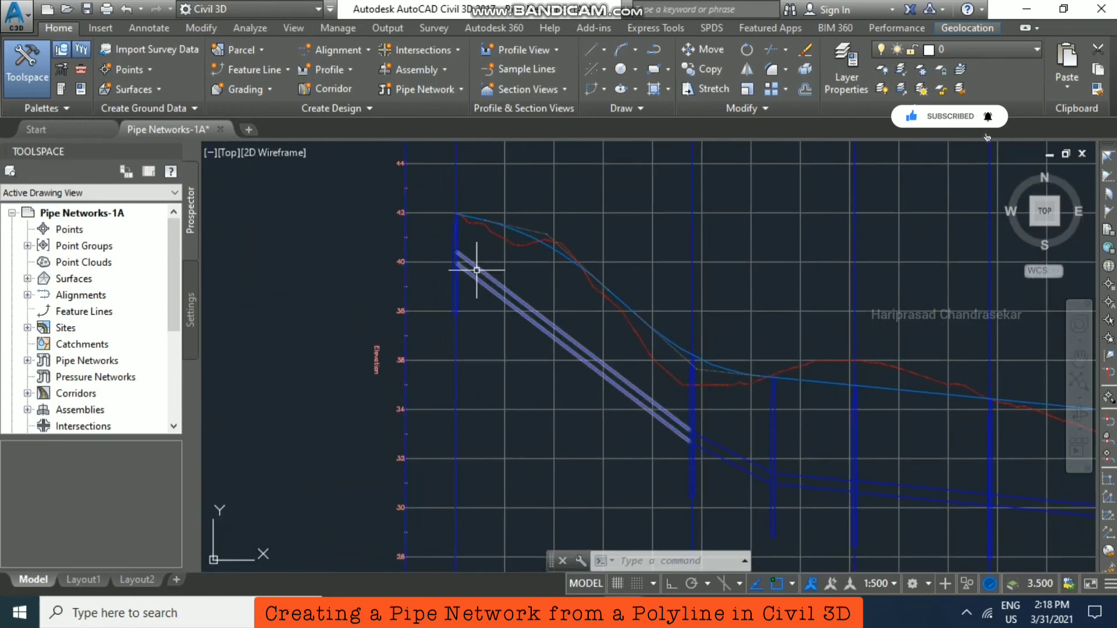
pyautogui.click(477, 270)
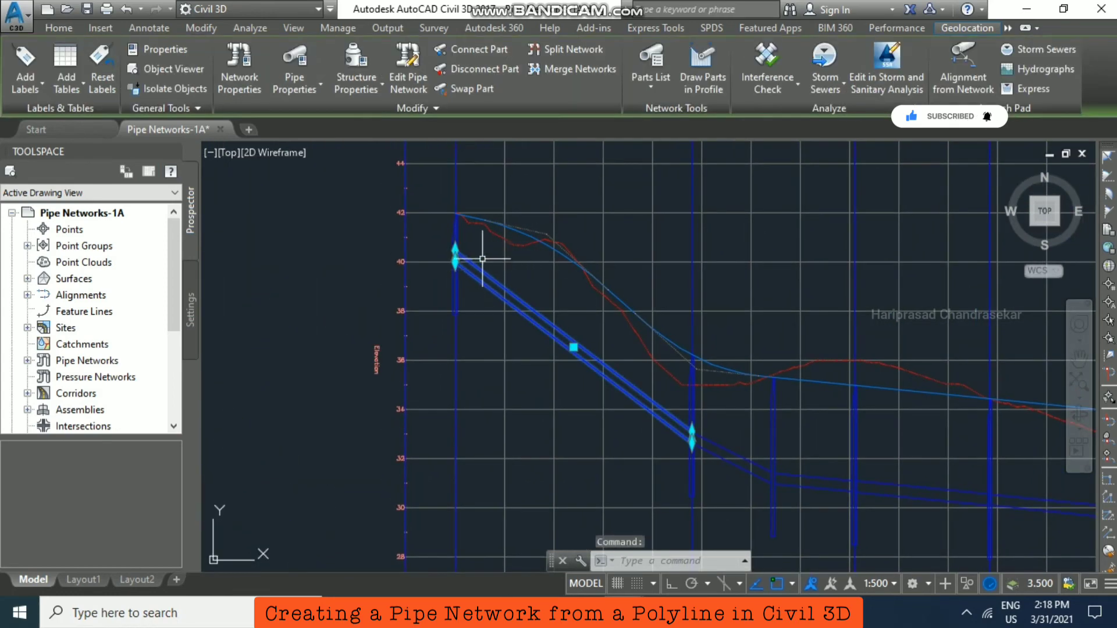
pyautogui.click(313, 89)
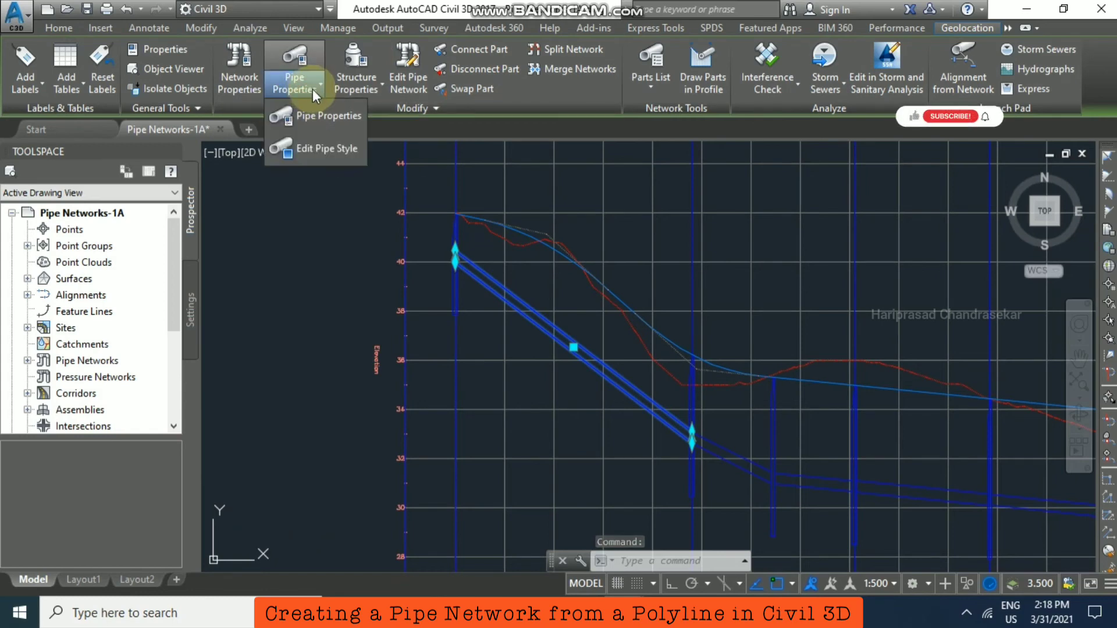
pyautogui.click(333, 116)
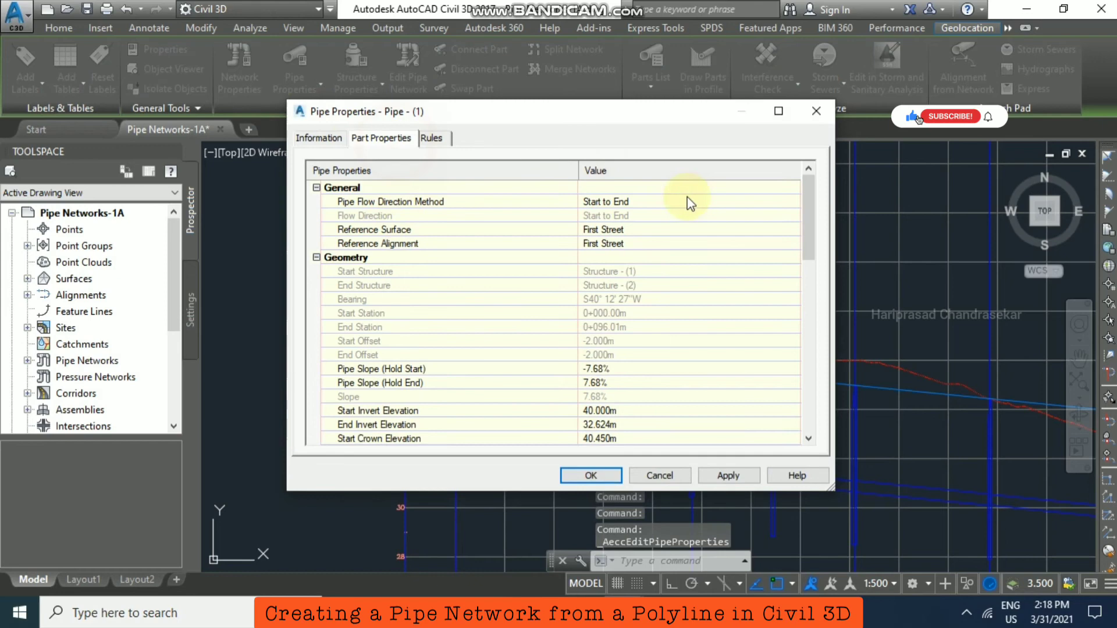
pyautogui.click(638, 412)
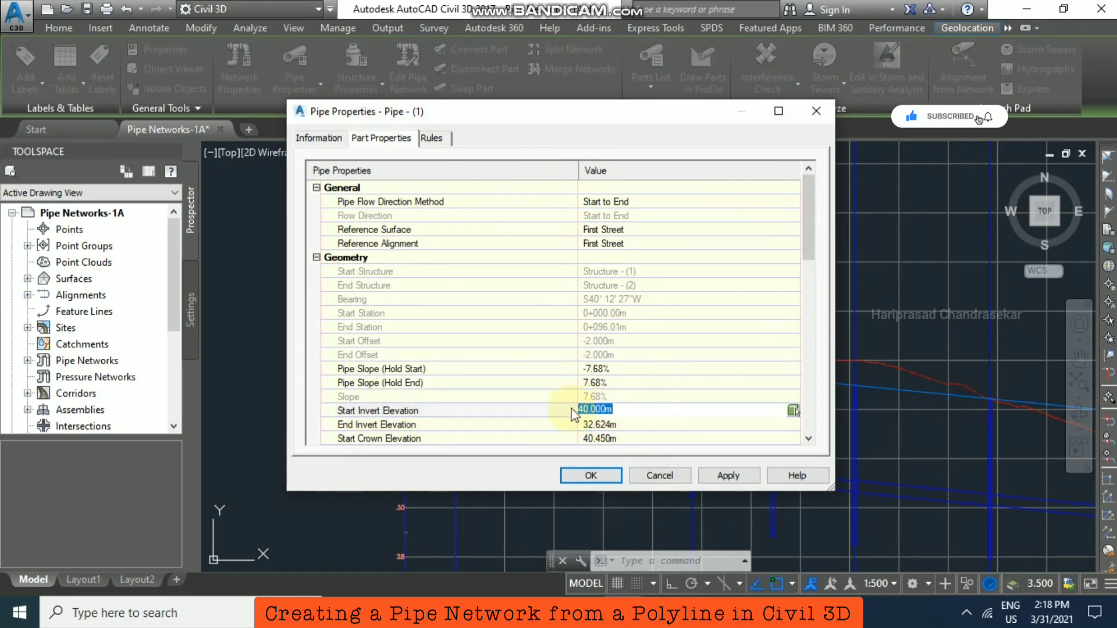